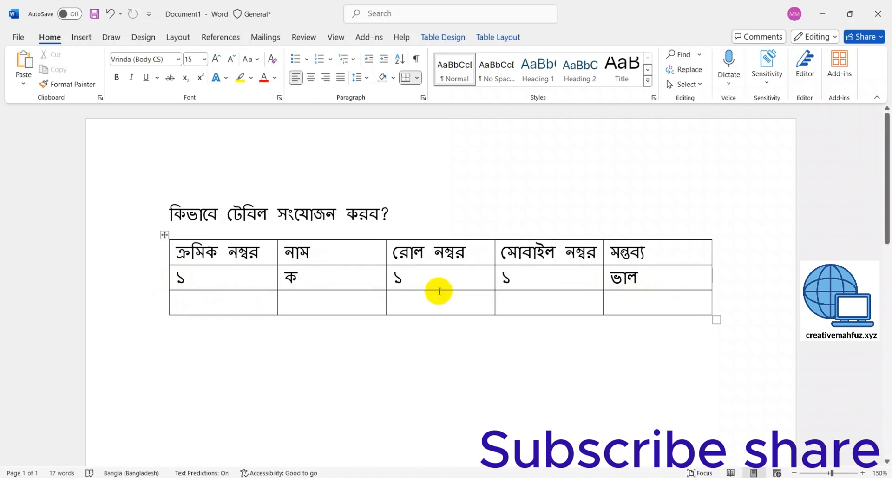
Delete the empty last row of the table
click(149, 303)
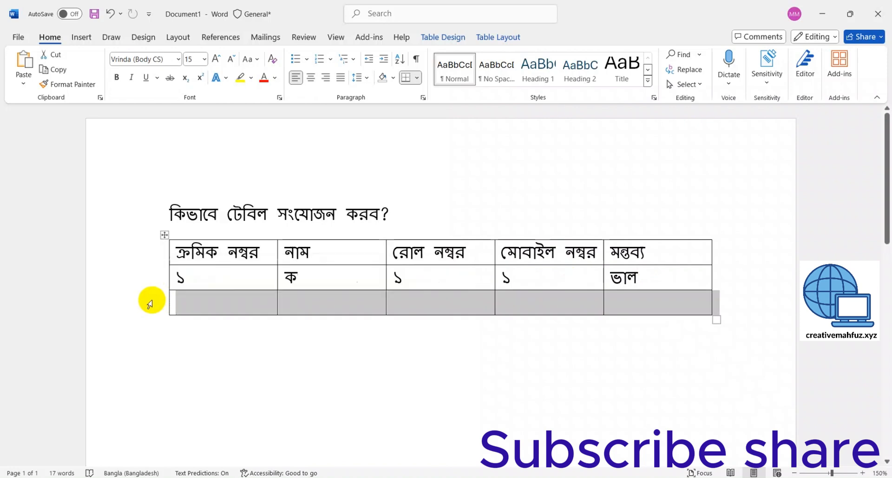
key(BackSpace)
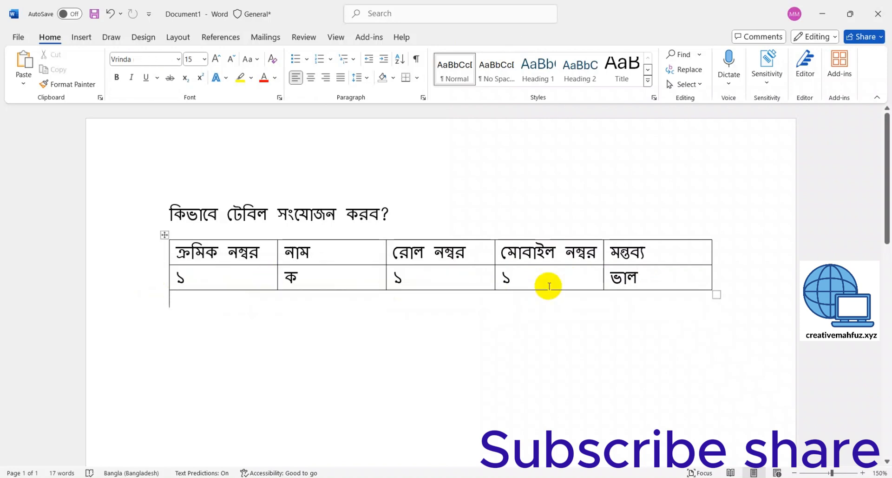
Insert five empty rows below the row that has ভাল in its মন্তব্য column
click(662, 278)
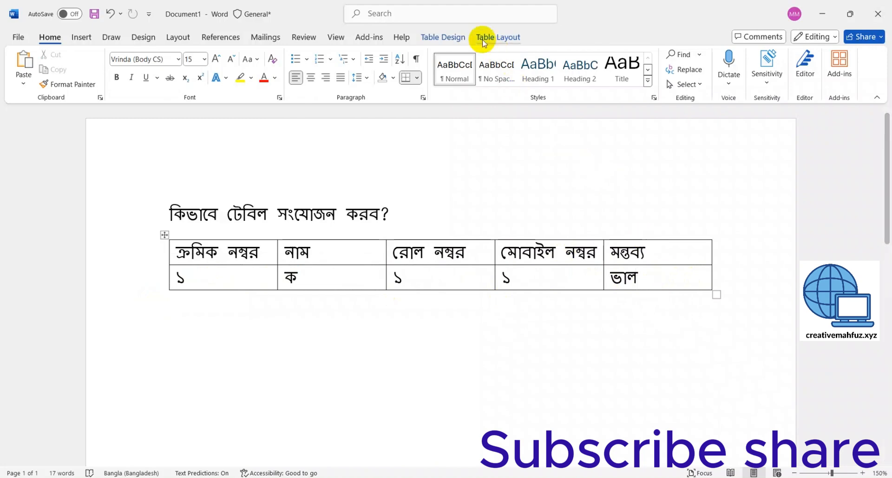
click(453, 39)
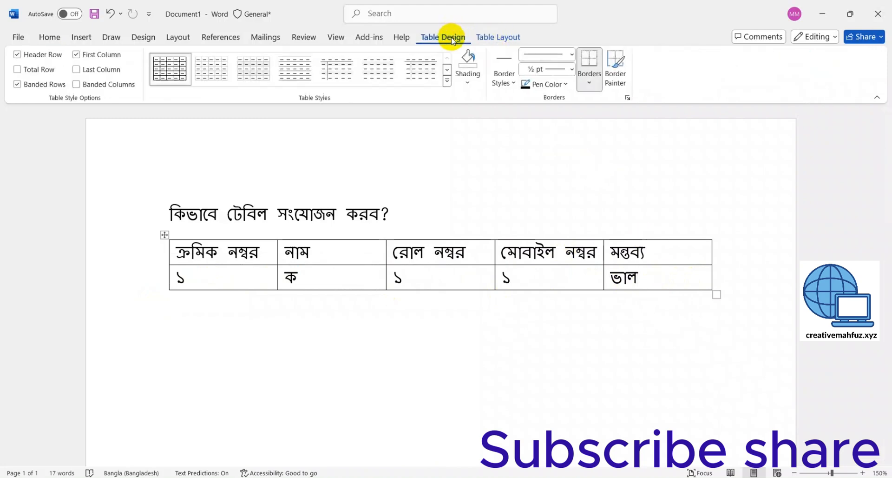
click(509, 40)
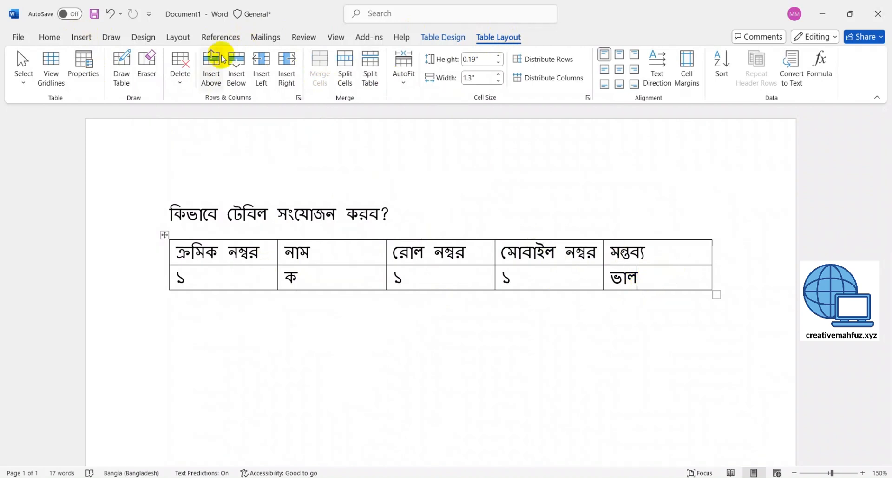
click(444, 38)
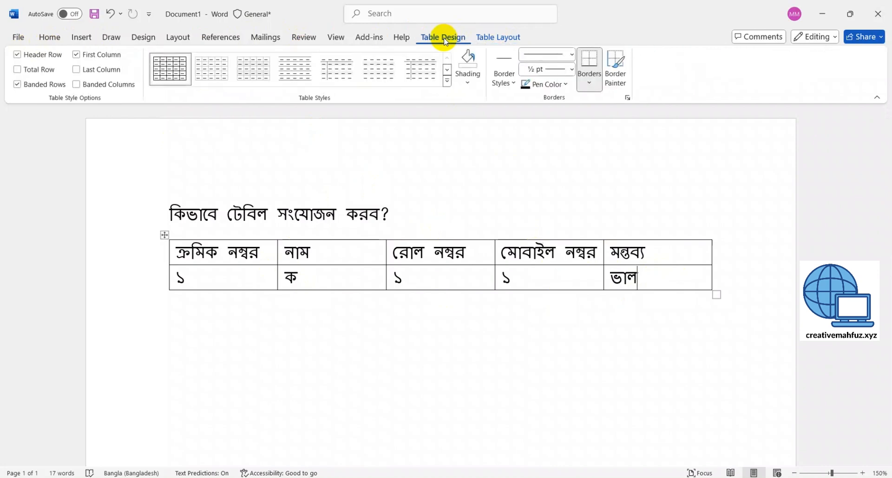
click(508, 41)
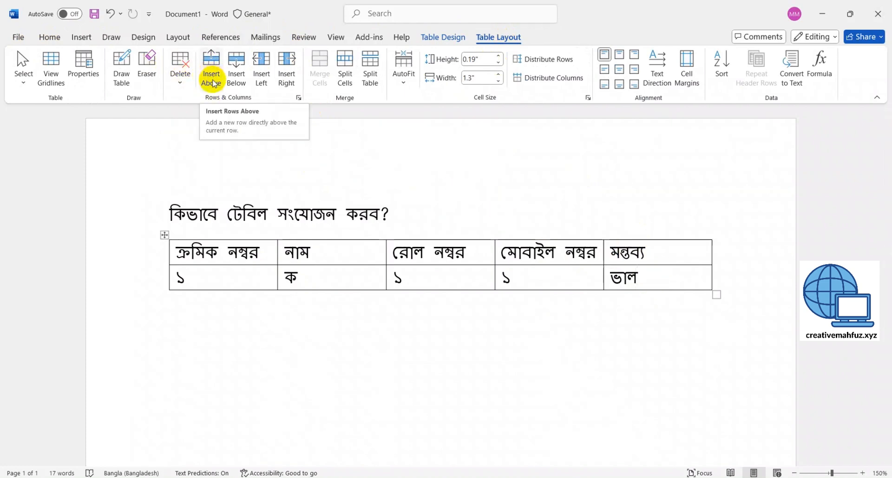
click(238, 84)
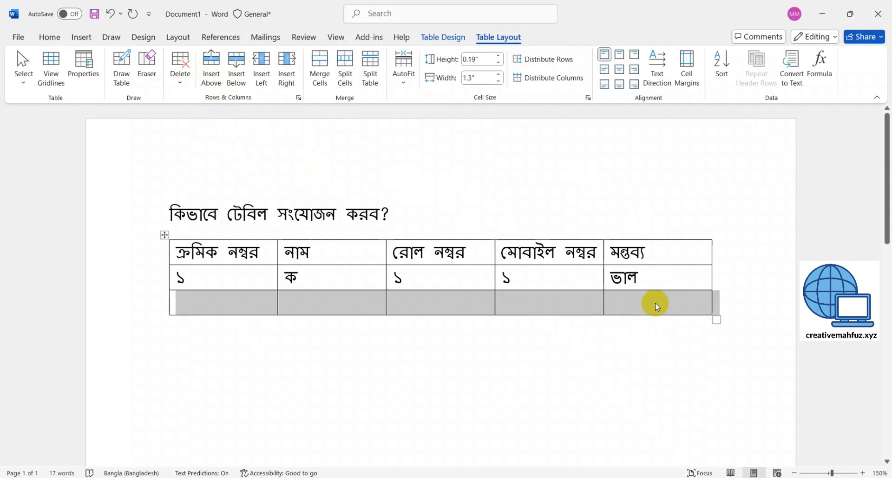
click(241, 76)
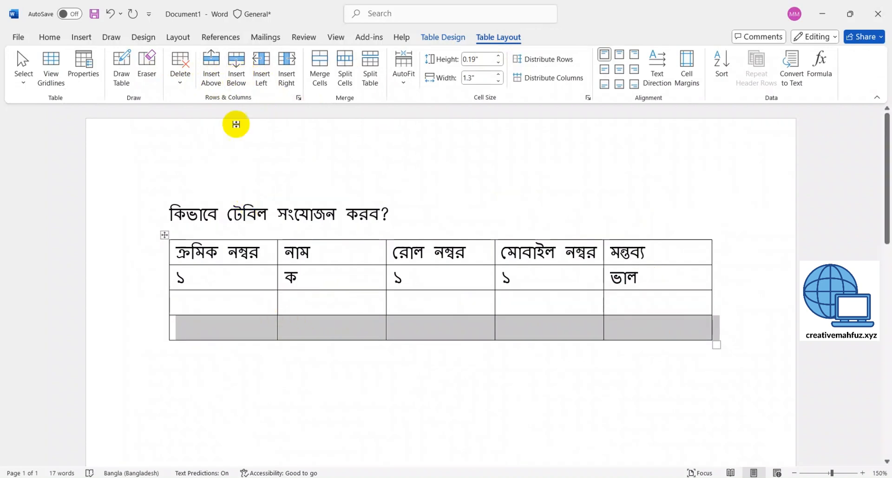
click(243, 84)
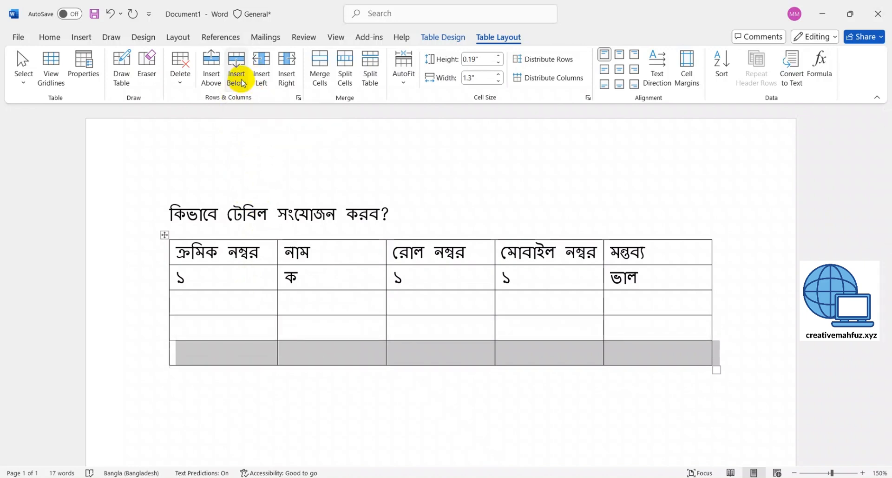
click(243, 84)
click(243, 83)
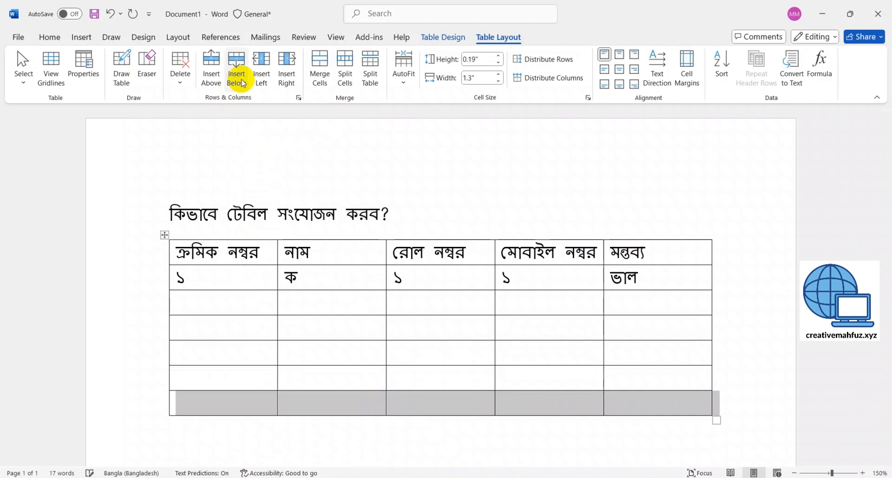
Try inserting a column to the right of the রোল নম্বর column and undo that insertion
click(672, 254)
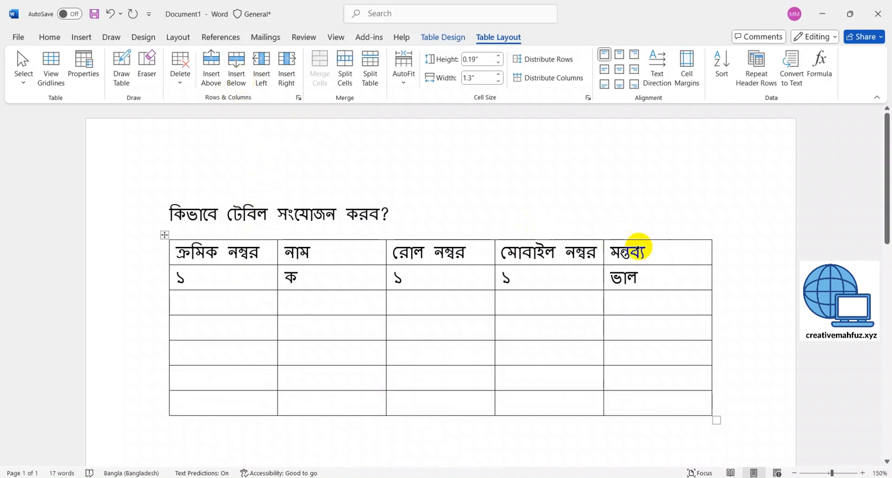
click(474, 249)
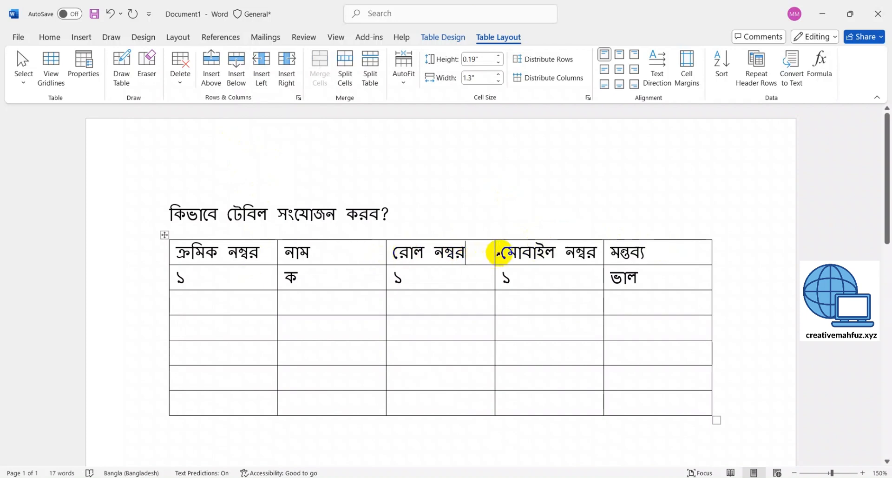
click(476, 252)
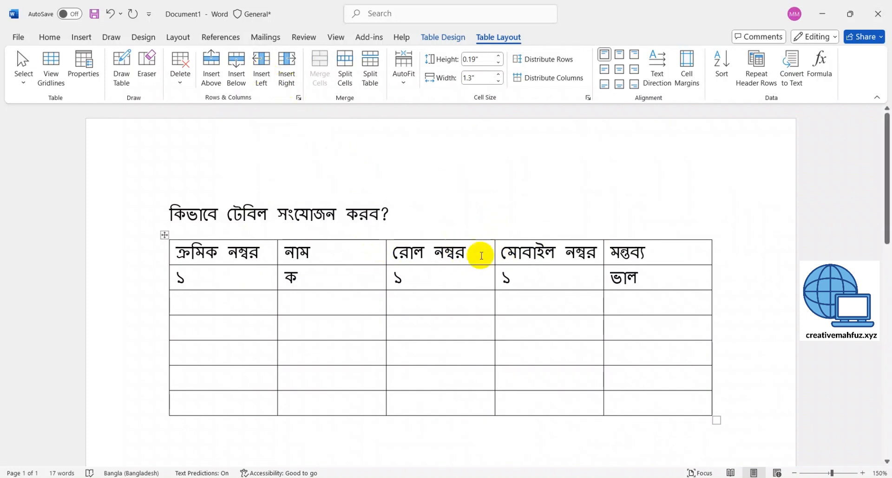
click(286, 84)
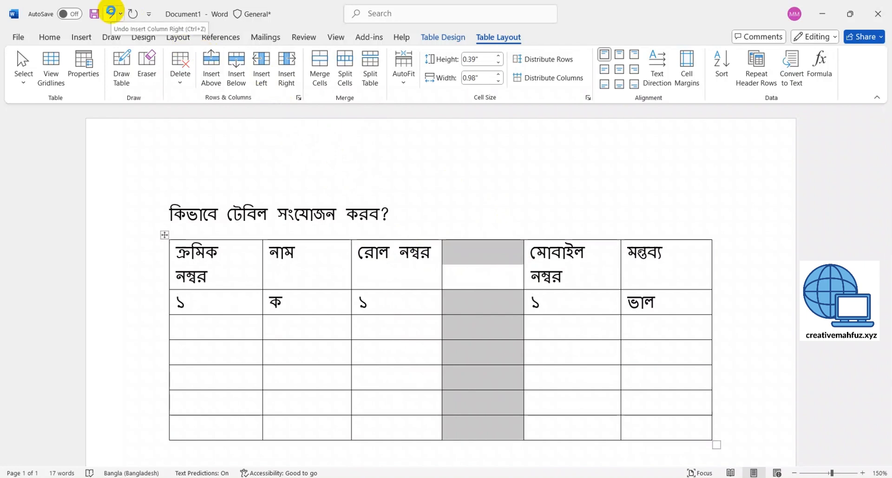
click(112, 14)
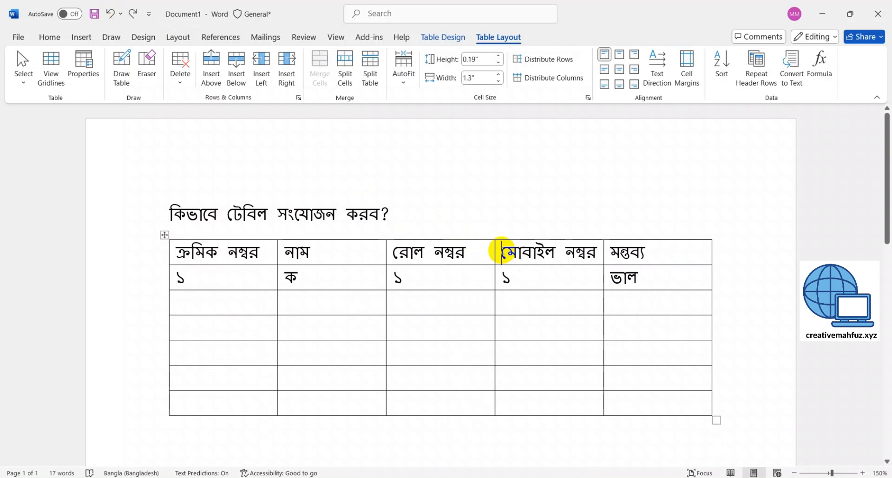
Insert a column to the left of the মোবাইল নম্বর column and give it the heading প্রাপ্ত নম্বর
click(262, 79)
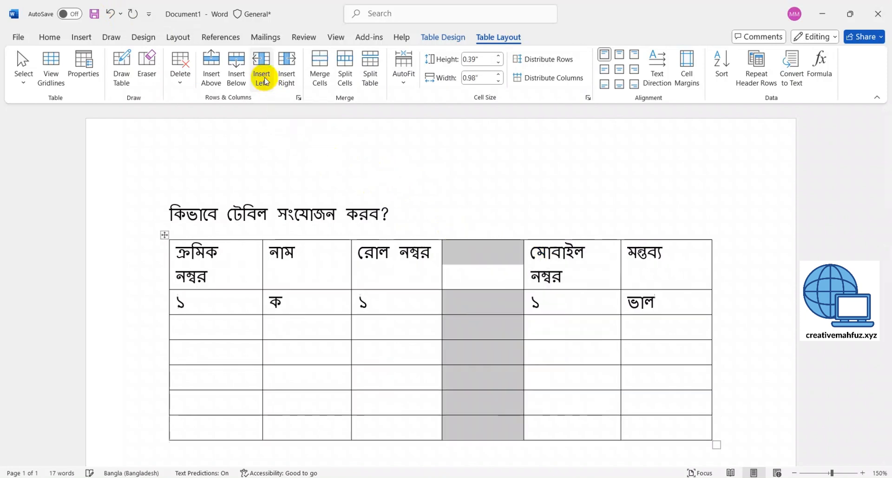
click(501, 263)
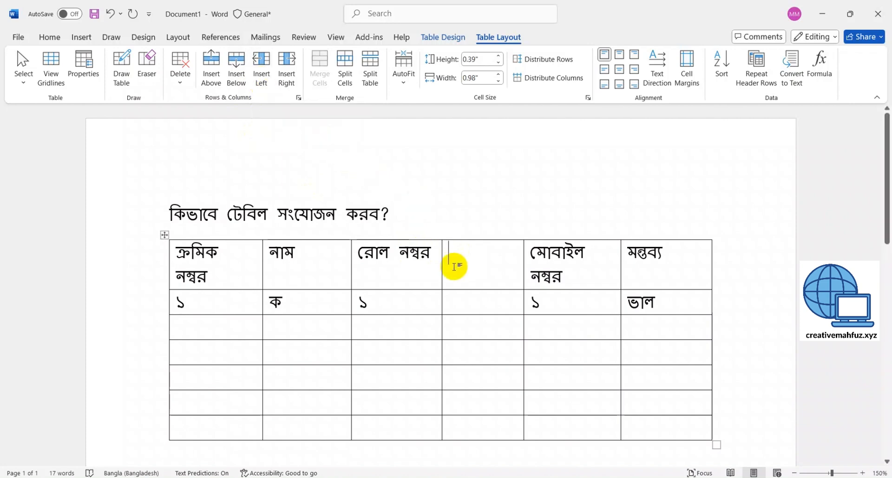
text(প্রাপ্ত )
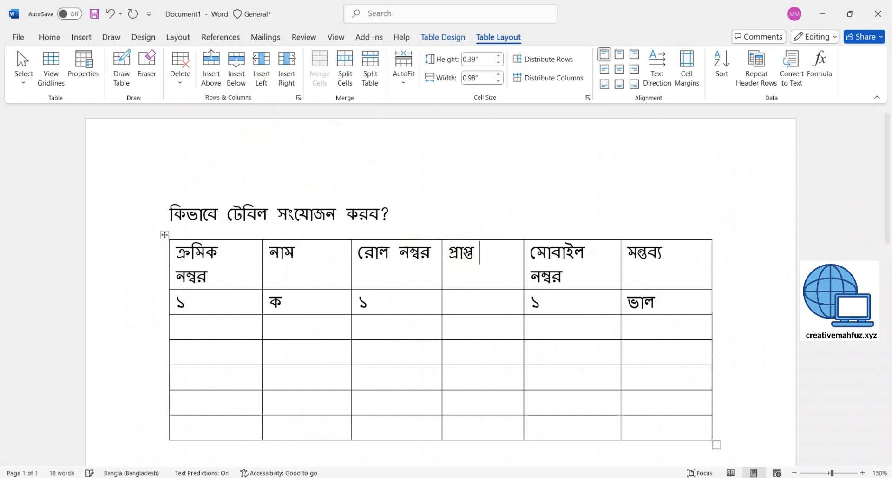
text(নম্বর)
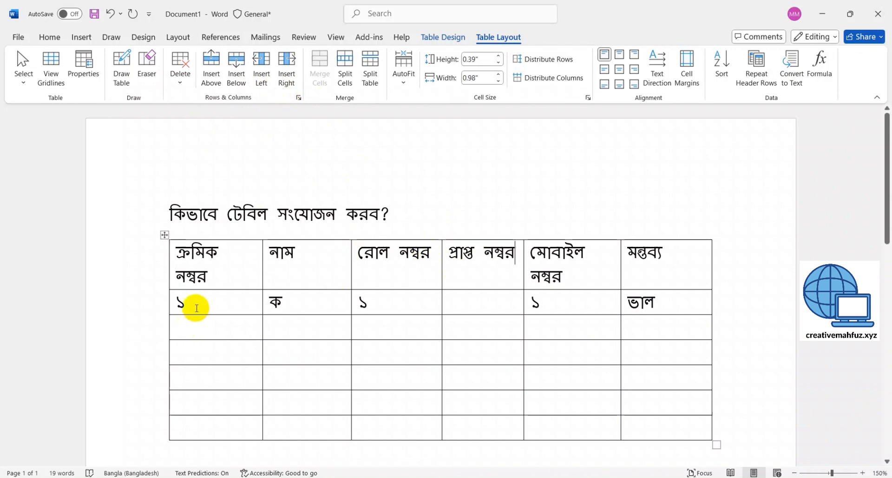
Copy the first data row's contents into the five empty rows below it
drag(194, 303, 629, 303)
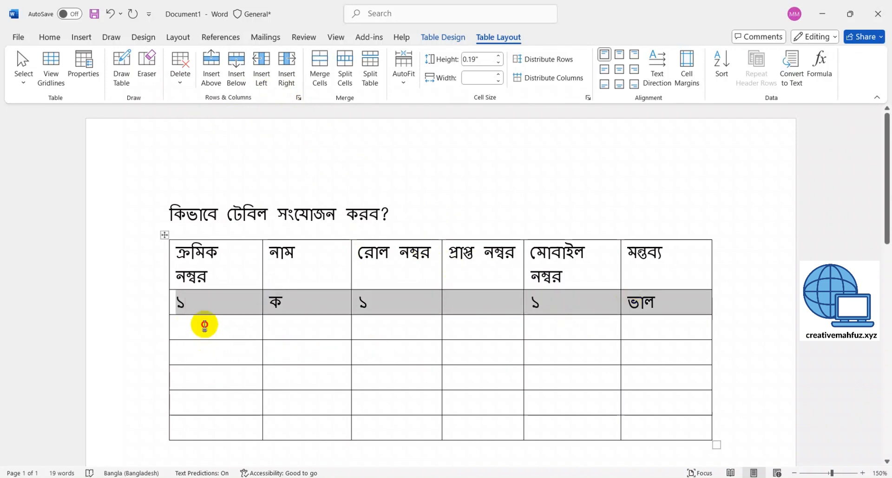
drag(205, 325, 658, 427)
text(১	ক	১		১	ভাল ১	ক	১		১	ভাল ১	ক	১		১	ভাল ১	ক	১		১	ভাল ১	ক	১		১	ভাল)
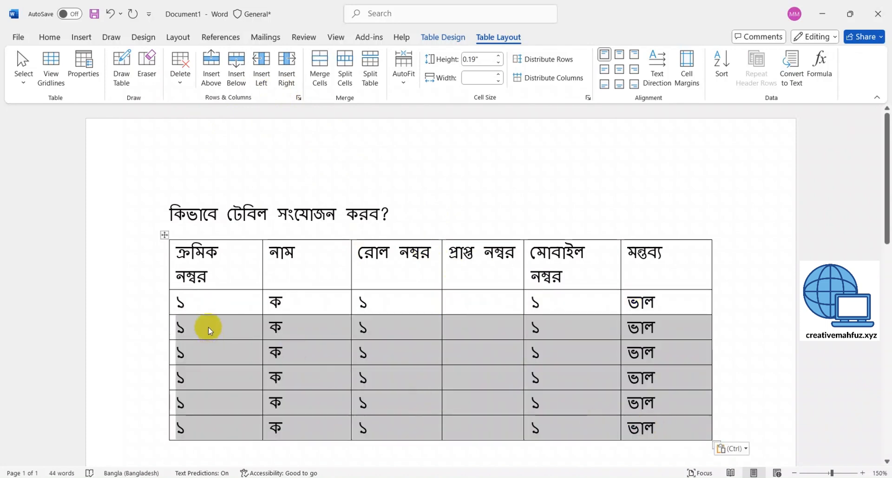
click(208, 327)
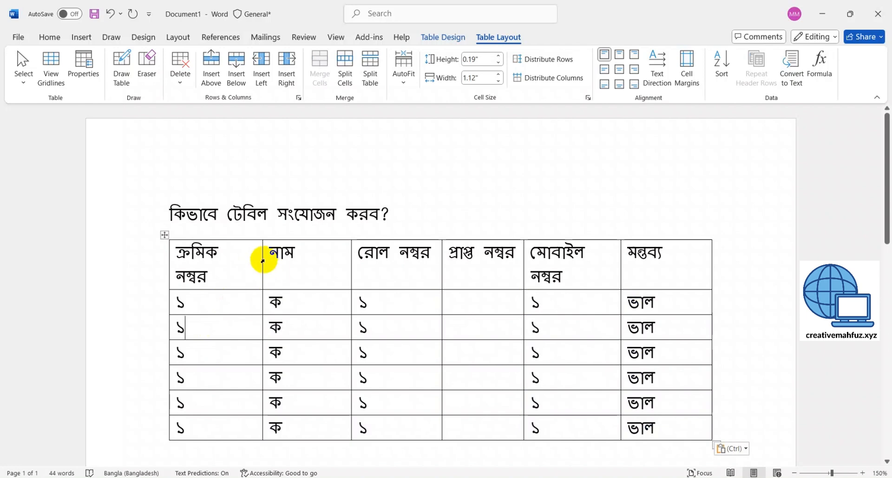
Narrow the ক্রমিক নম্বর column to about 0.75" and widen the নাম column slightly into the রোল নম্বর column
drag(260, 260, 231, 260)
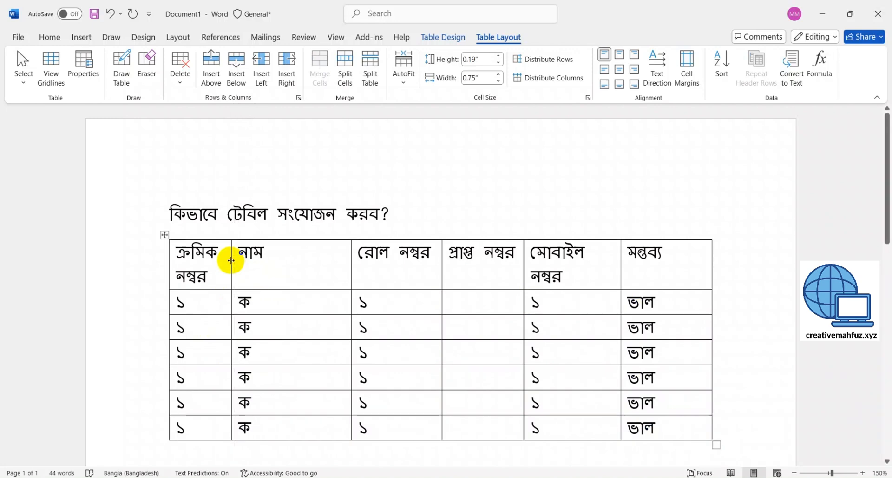
mouse_move(231, 260)
mouse_down()
mouse_move(255, 255)
mouse_move(233, 256)
mouse_up()
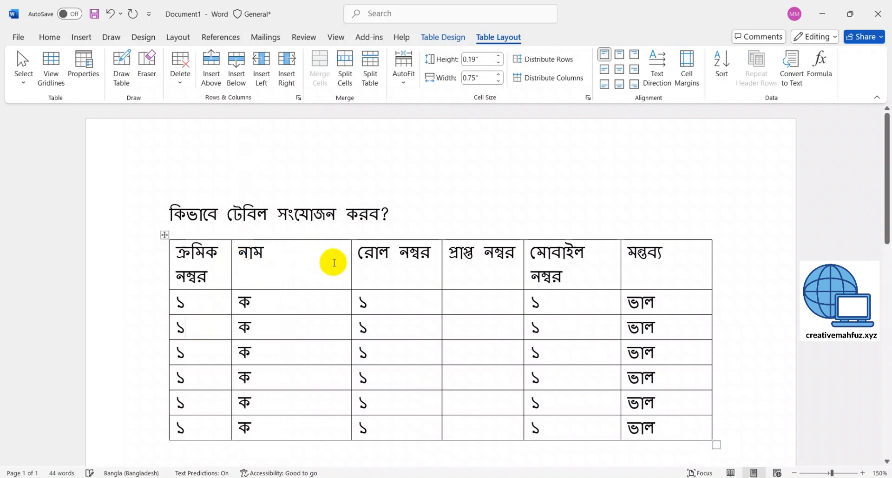
mouse_move(351, 259)
mouse_down()
mouse_move(320, 257)
mouse_move(362, 256)
mouse_up()
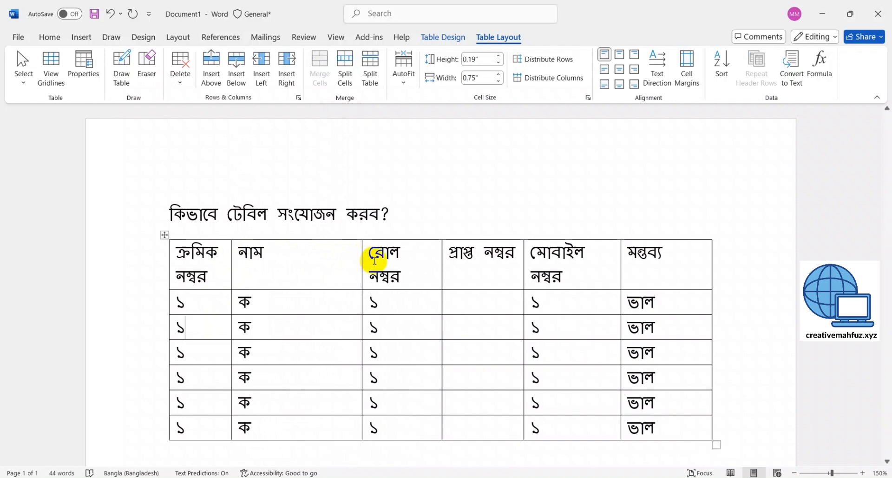
Widen the মোবাইল নম্বর column until its heading fits on one line, and extend the মন্তব্য column outward
click(483, 303)
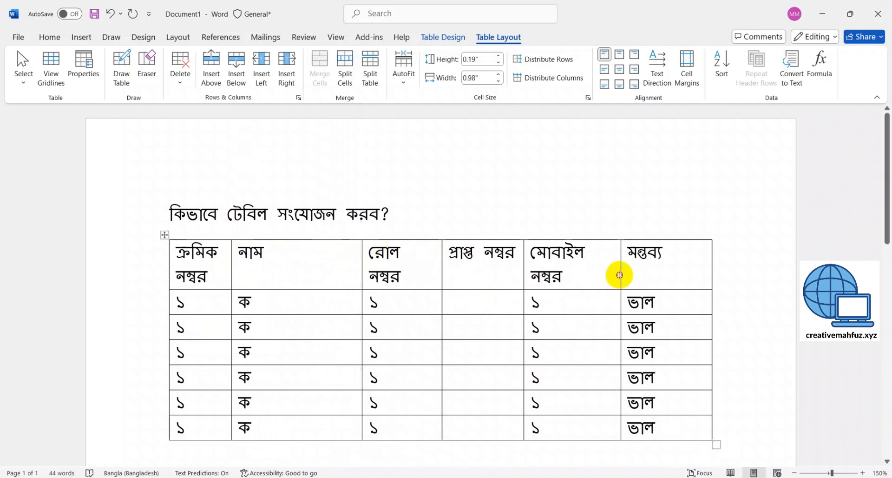
drag(621, 275, 645, 273)
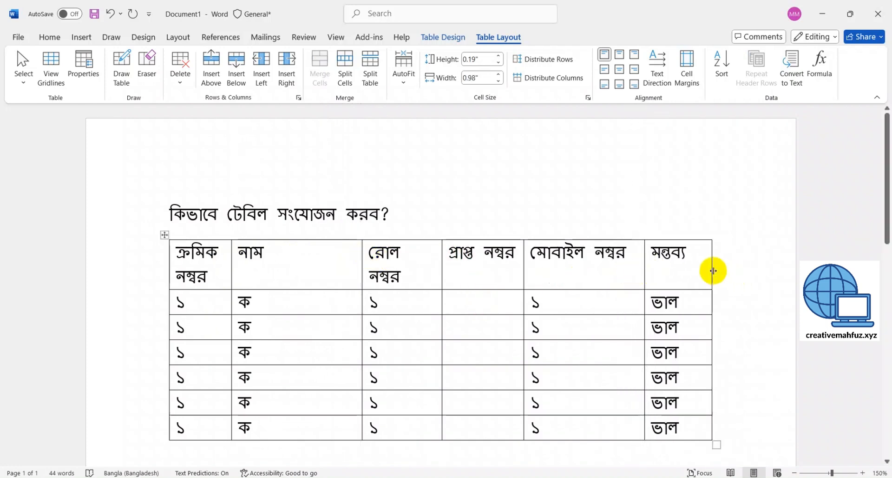
drag(711, 268, 738, 267)
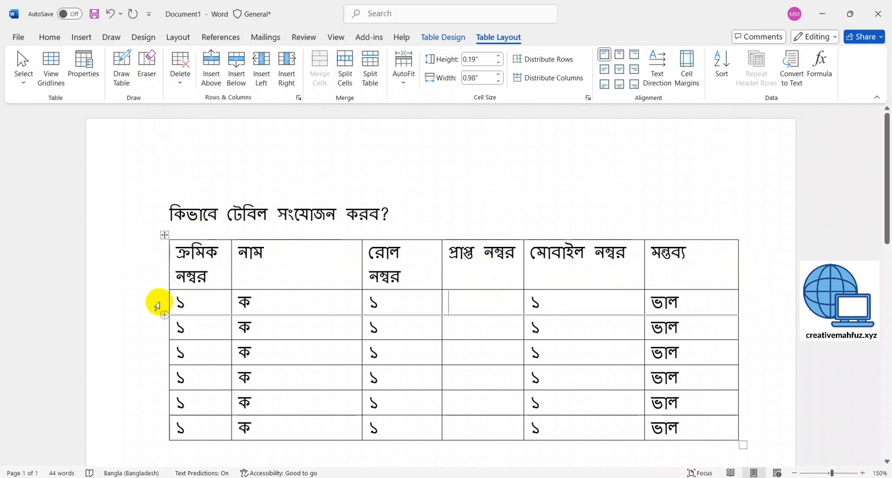
Renumber the second to sixth data rows in the ক্রমিক নম্বর column as ২, ৩, ৪, ৫ and ৬
mouse_move(162, 305)
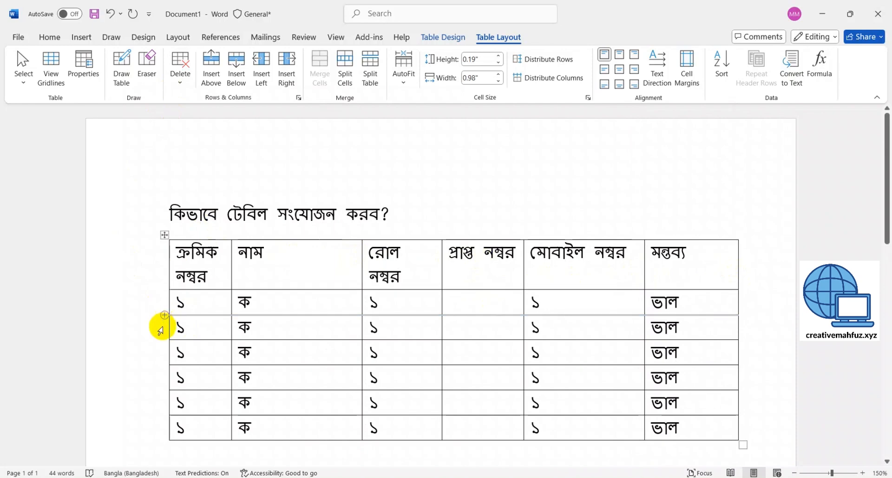
double_click(176, 326)
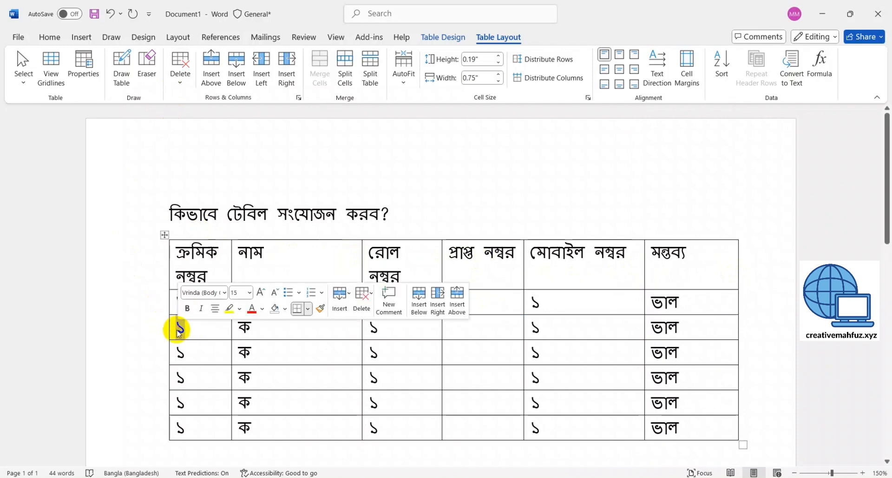
text(২)
double_click(182, 355)
text(৩)
double_click(180, 376)
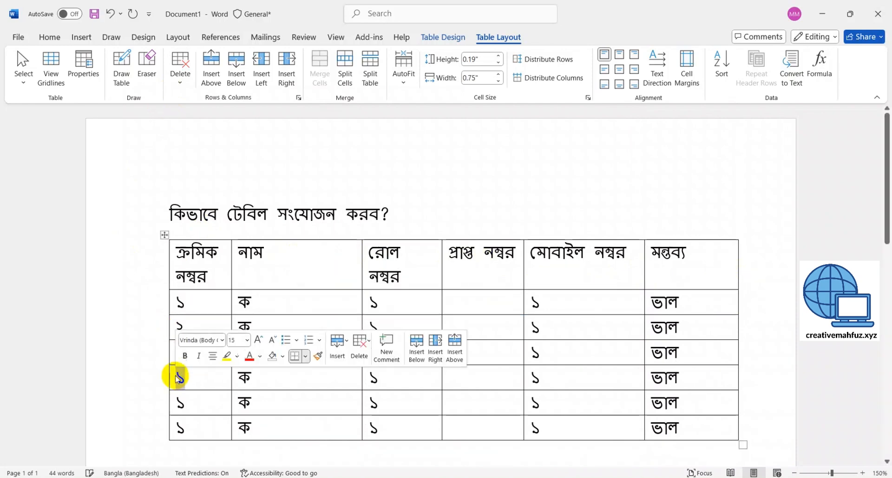
text(৪)
double_click(180, 402)
text(৫)
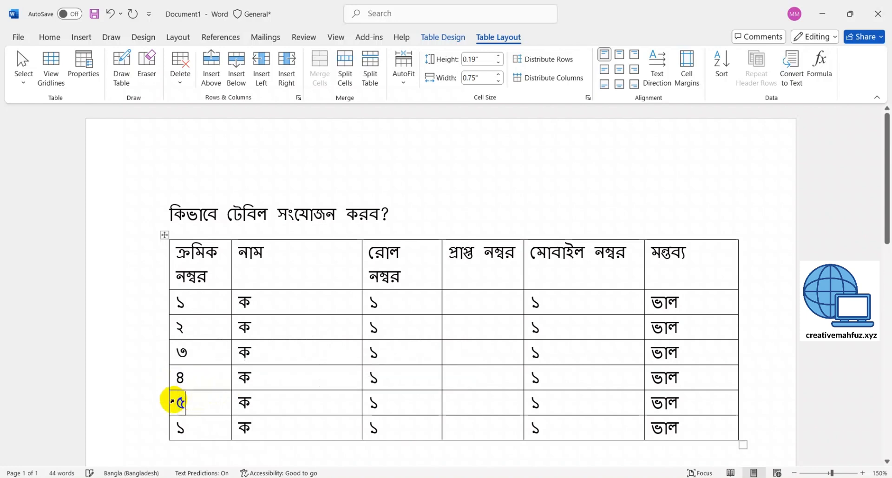
double_click(181, 427)
text(৬)
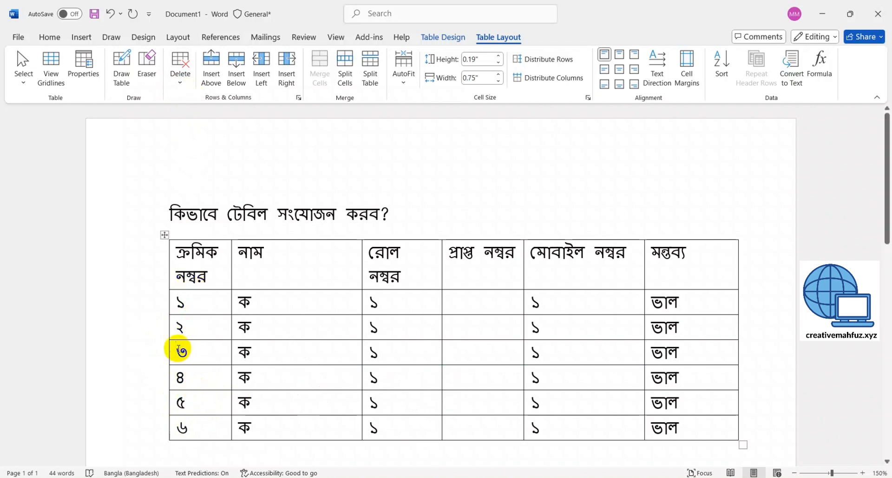
Delete the table row numbered ৩
click(180, 82)
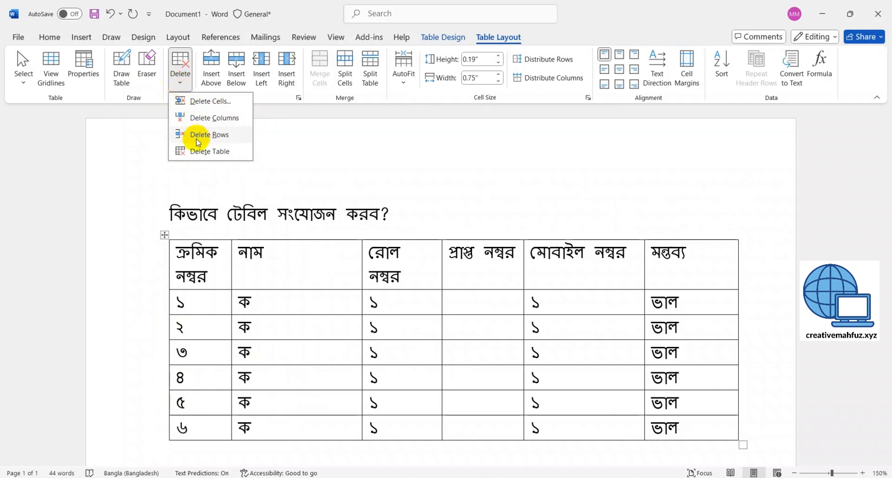
click(176, 346)
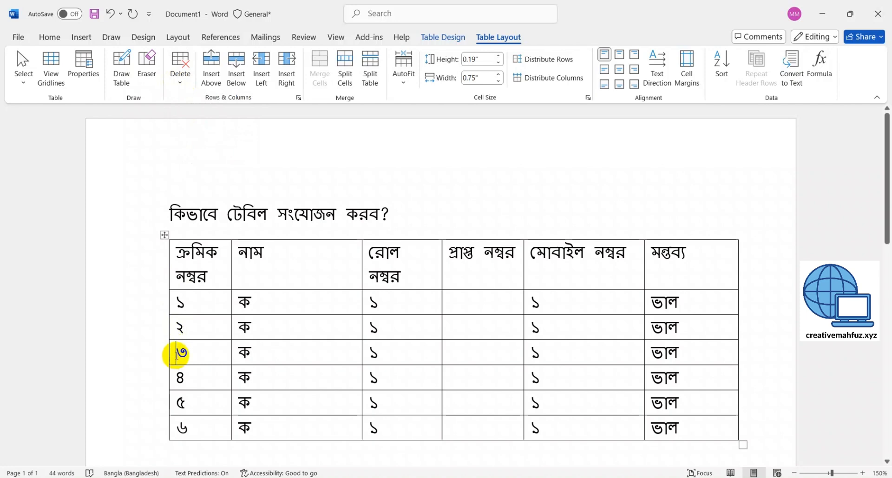
click(179, 79)
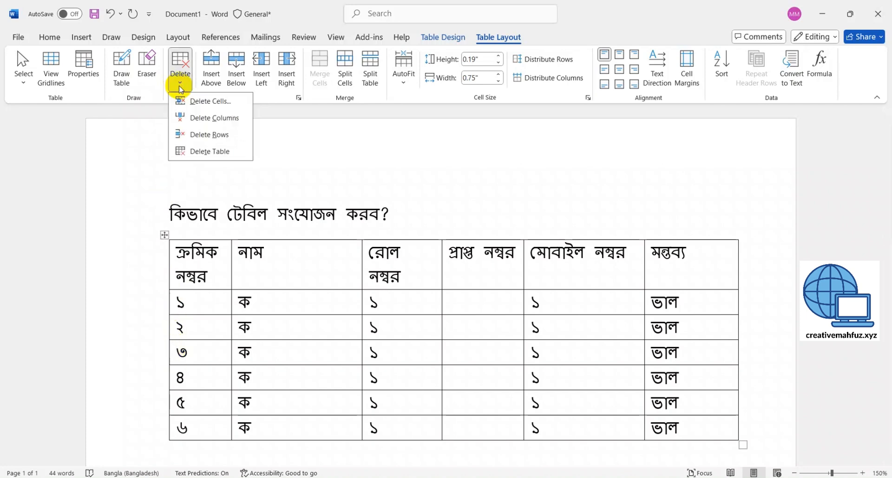
click(201, 135)
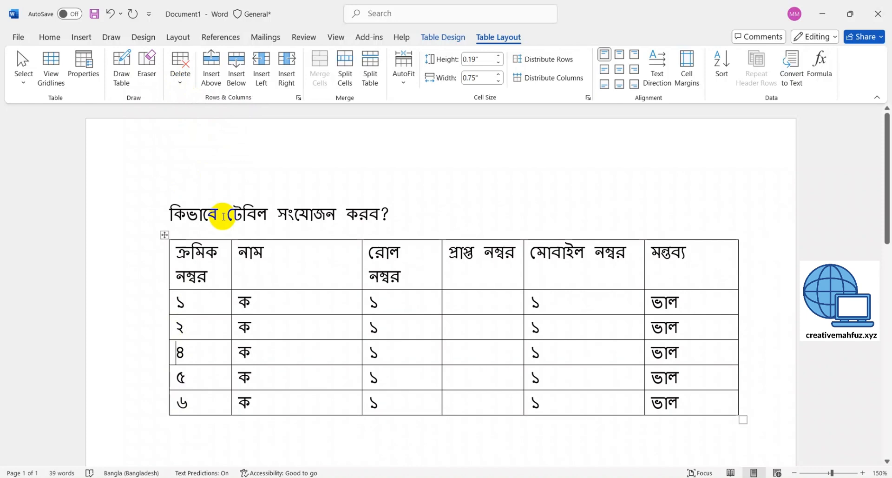
Delete the প্রাপ্ত নম্বর column from the table
click(480, 302)
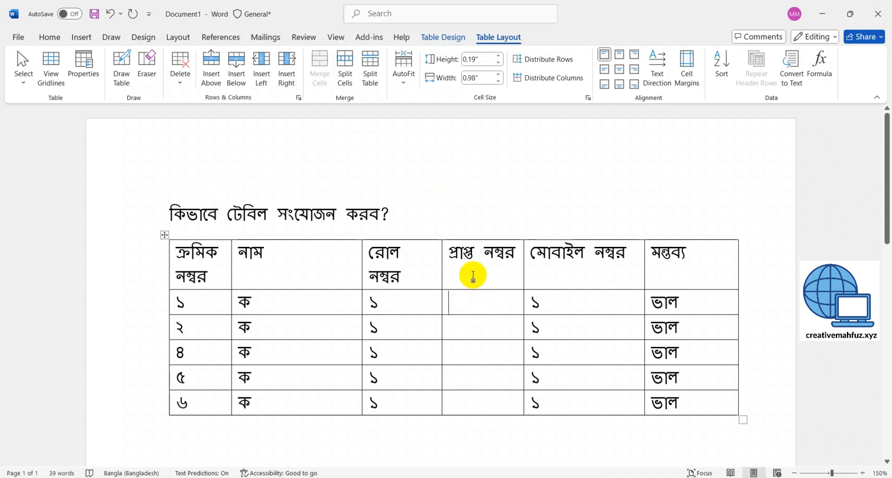
click(483, 254)
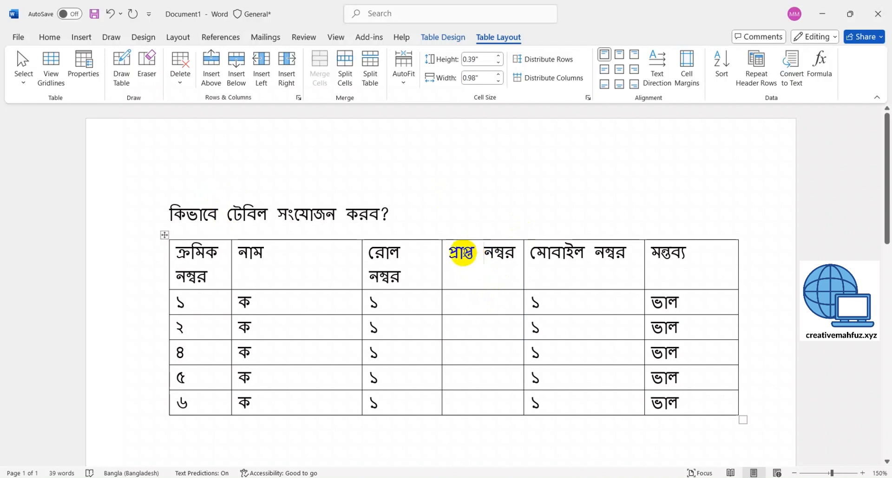
click(181, 84)
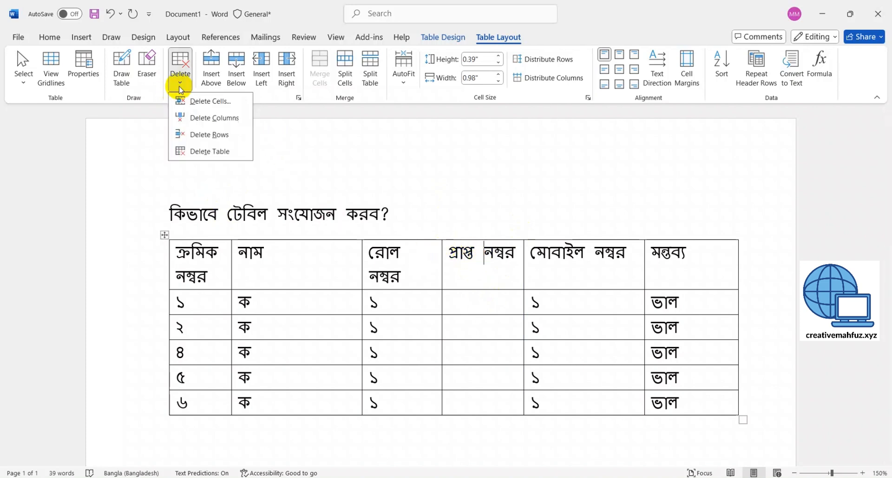
click(186, 120)
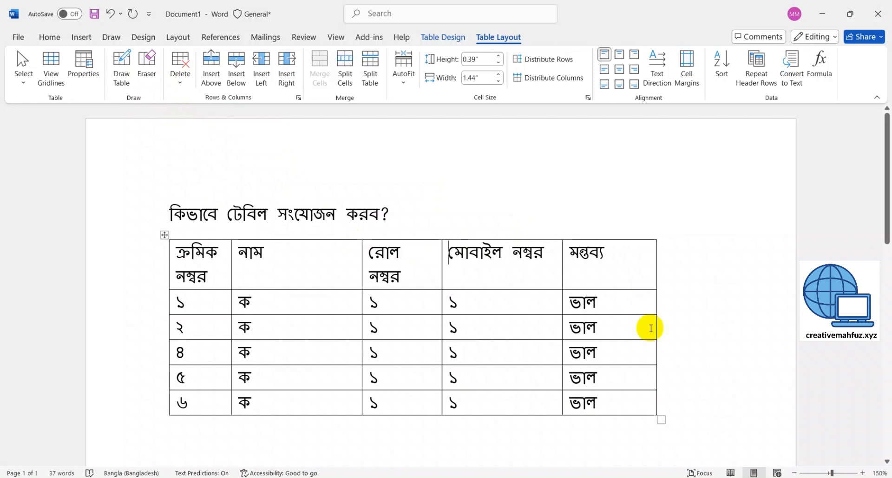
Delete the first data row's মন্তব্য cell with the Shift cells left option, and undo the deletion
click(615, 301)
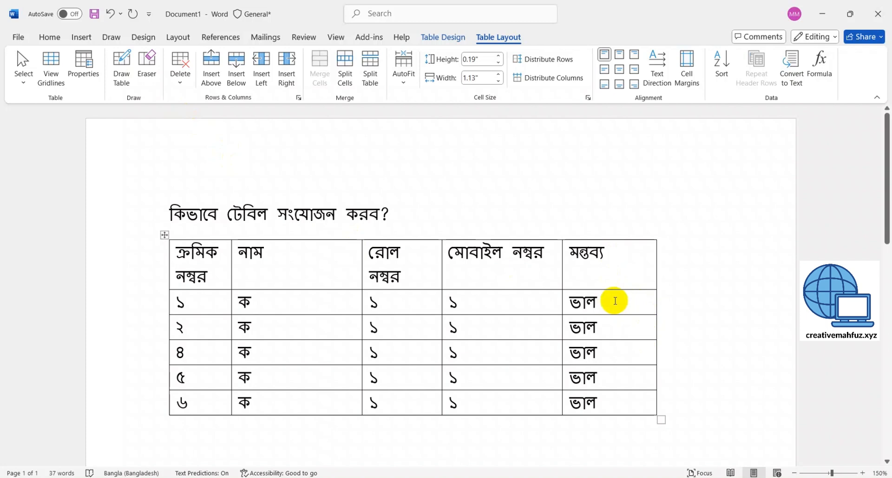
click(180, 85)
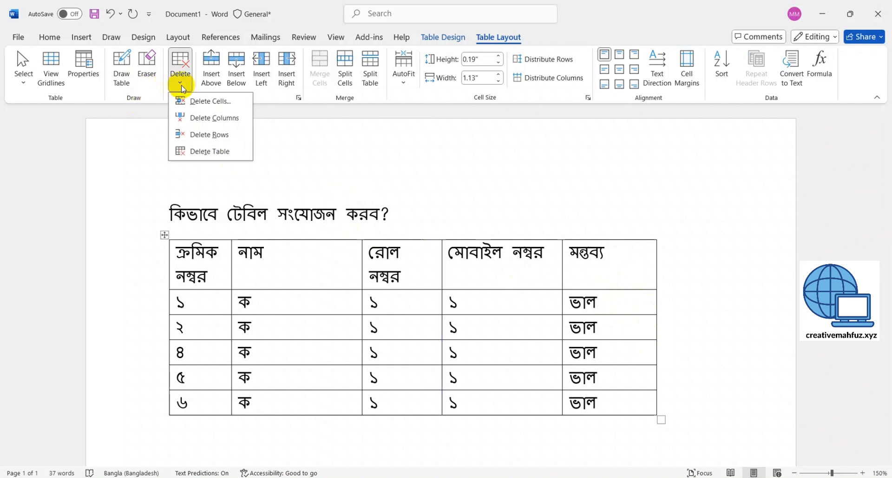
click(188, 102)
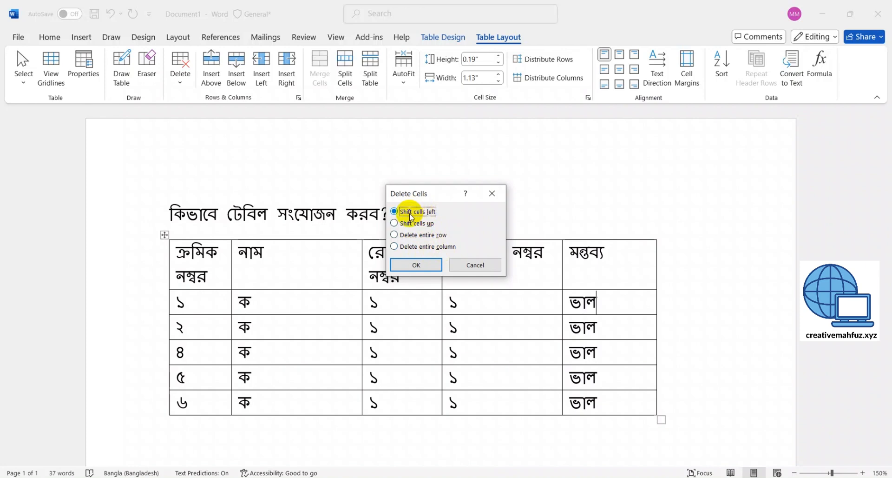
click(421, 264)
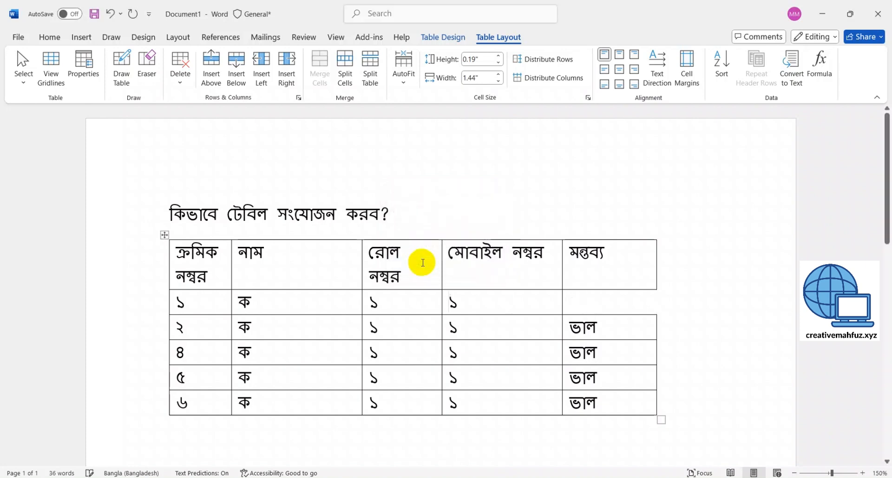
click(581, 297)
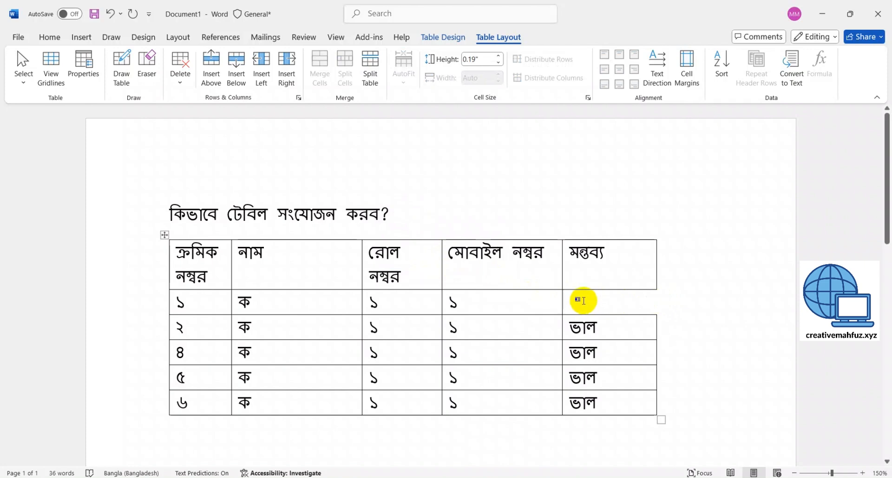
key(ctrl+z)
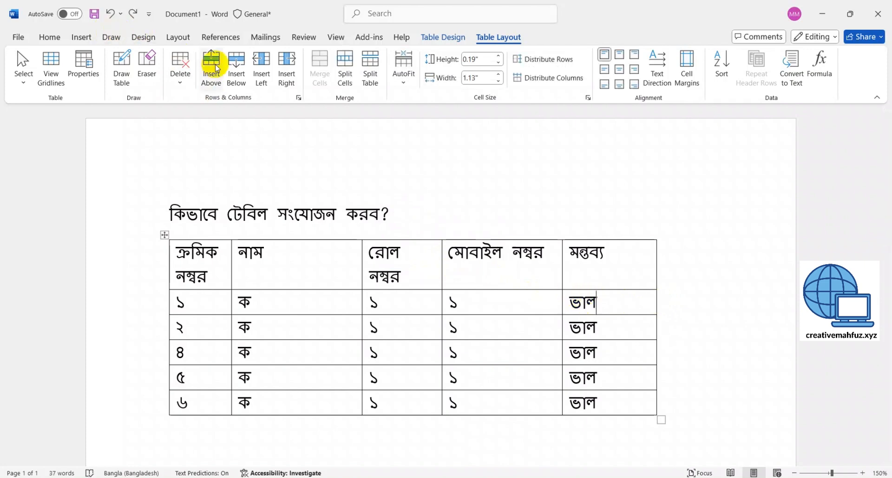
Delete the first data row's মন্তব্য cell with the Shift cells up option, and undo the deletion
click(180, 82)
click(186, 100)
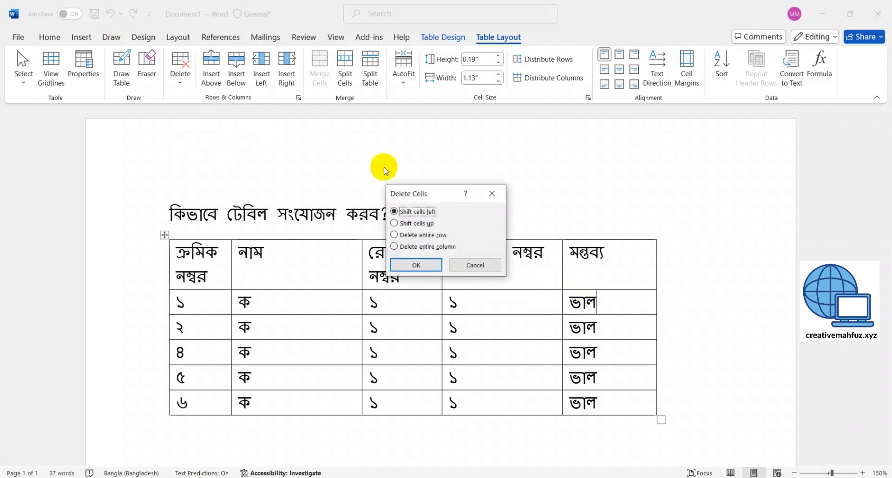
click(423, 223)
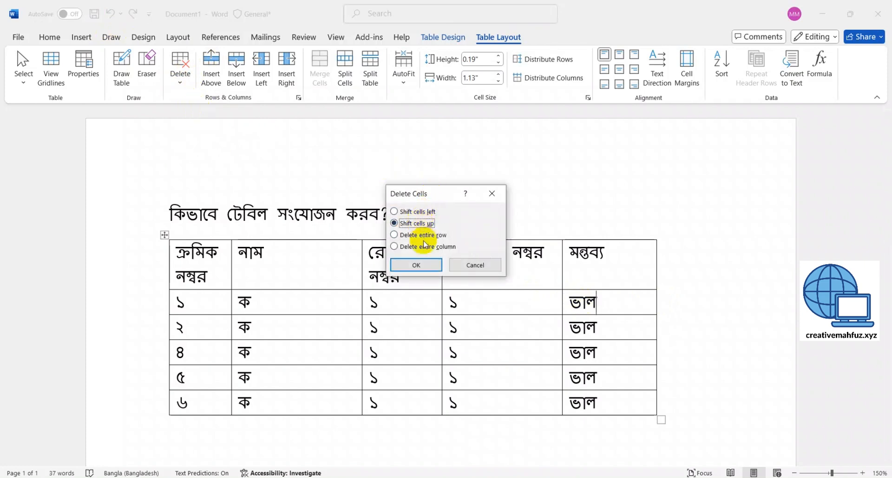
click(416, 266)
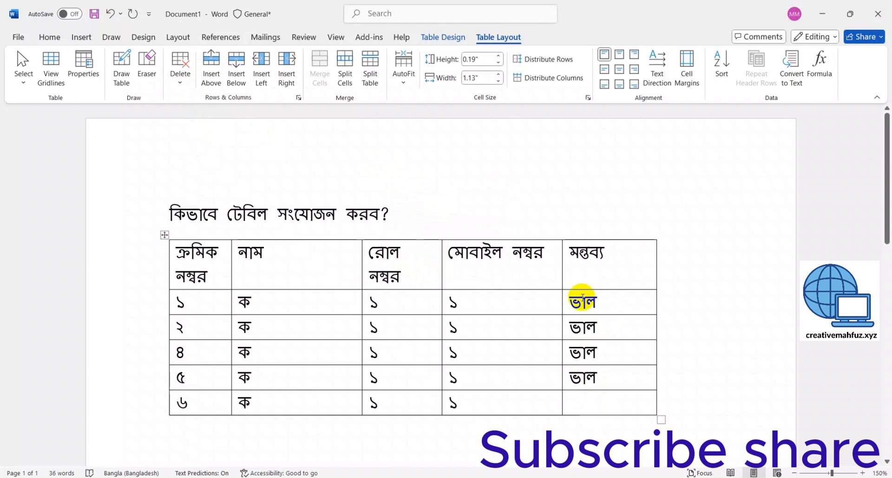
click(613, 399)
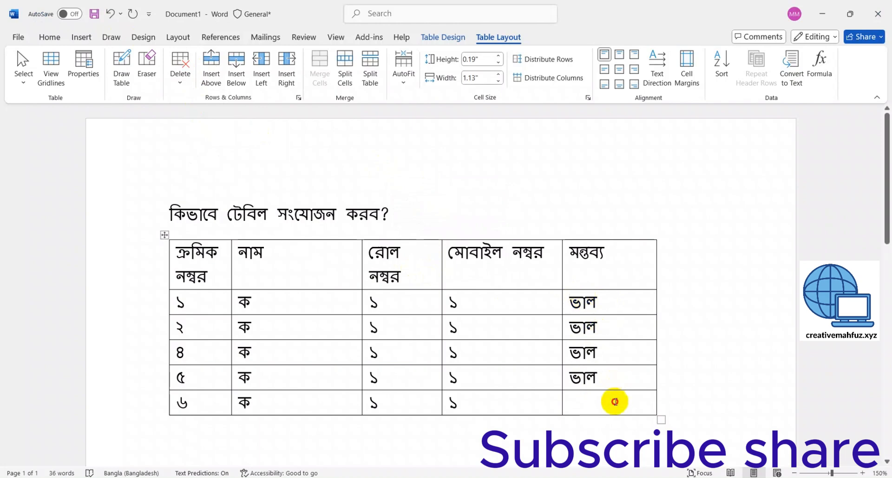
text(ভাল)
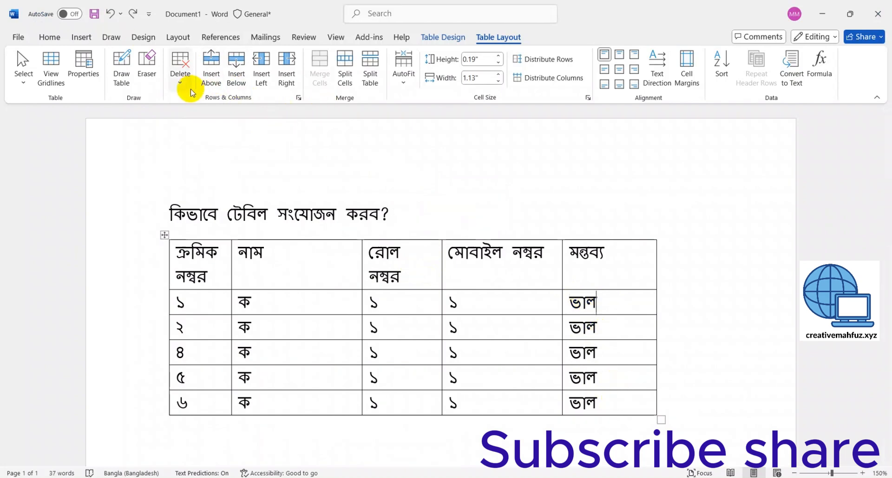
Delete the entire first data row through the Delete Cells options, and undo the deletion
click(181, 76)
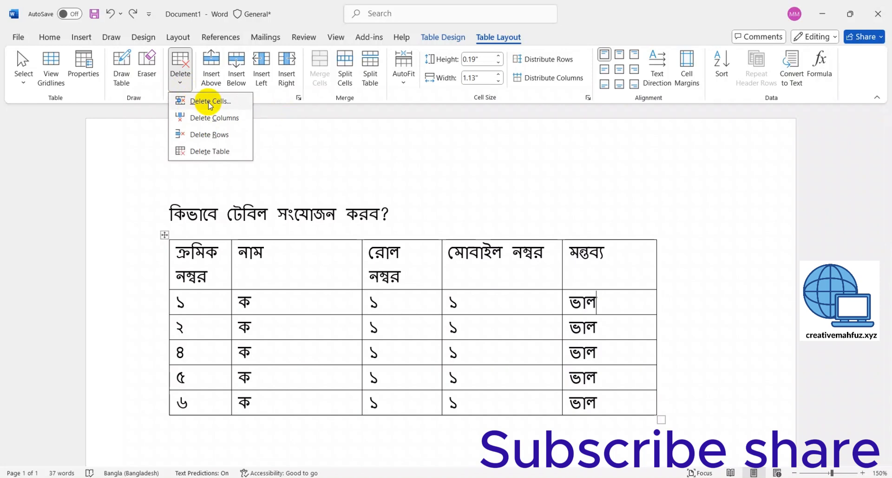
click(210, 101)
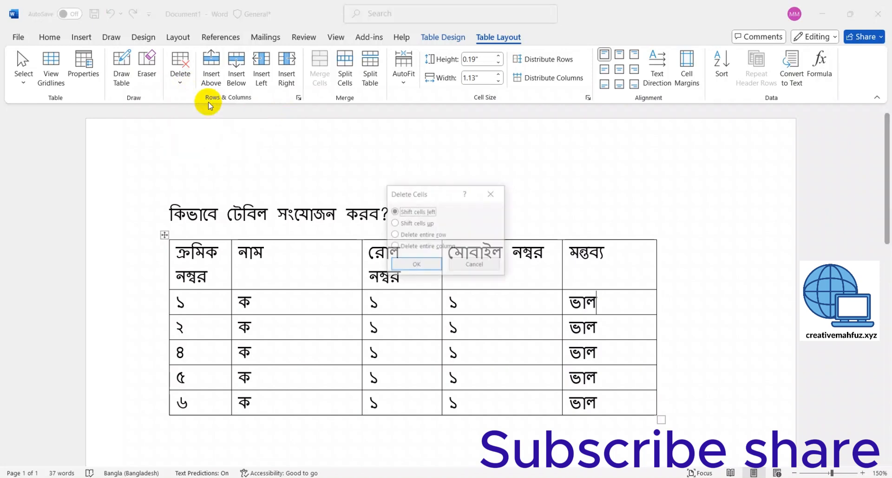
click(426, 235)
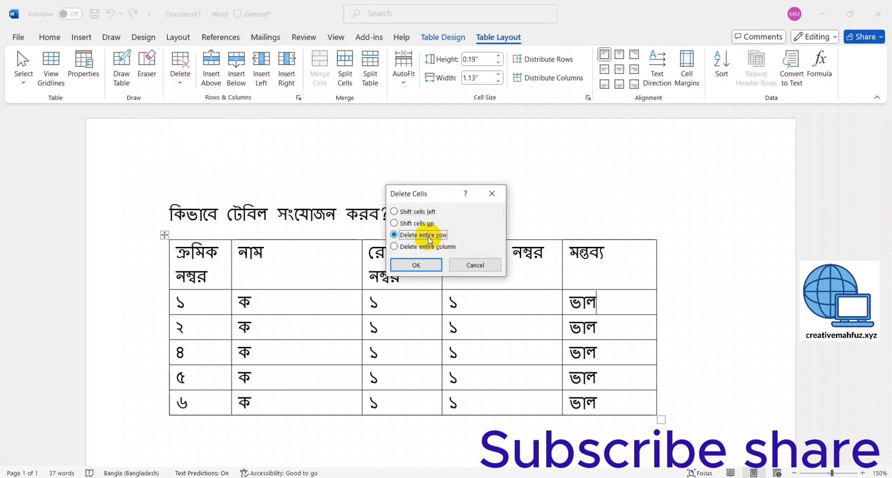
click(425, 264)
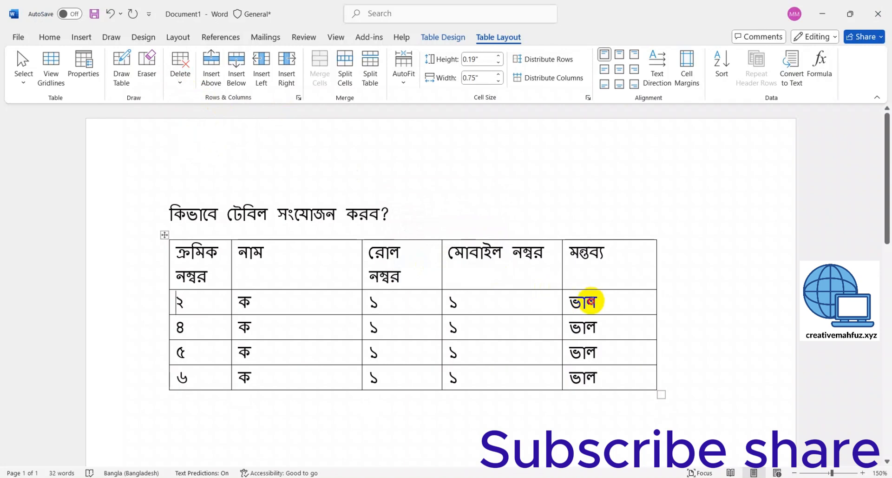
key(ctrl+z)
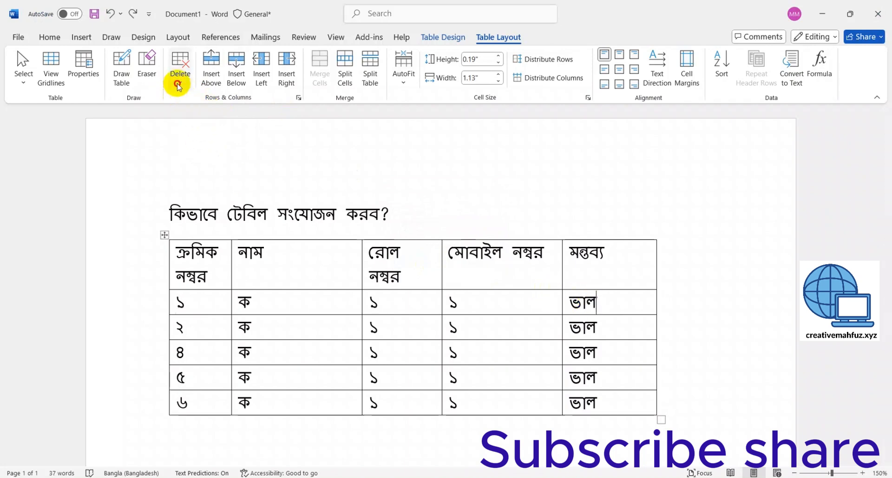
Delete the entire মন্তব্য column through the Delete Cells options, and undo the deletion
click(178, 84)
click(184, 102)
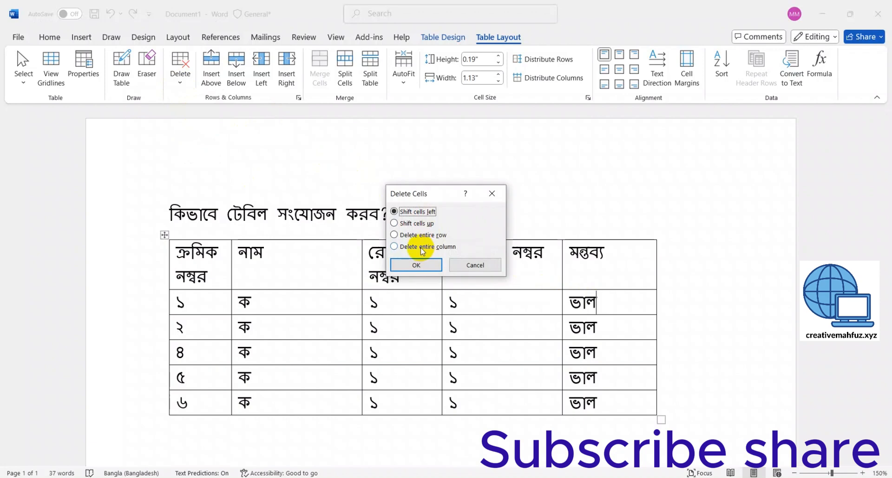
click(422, 247)
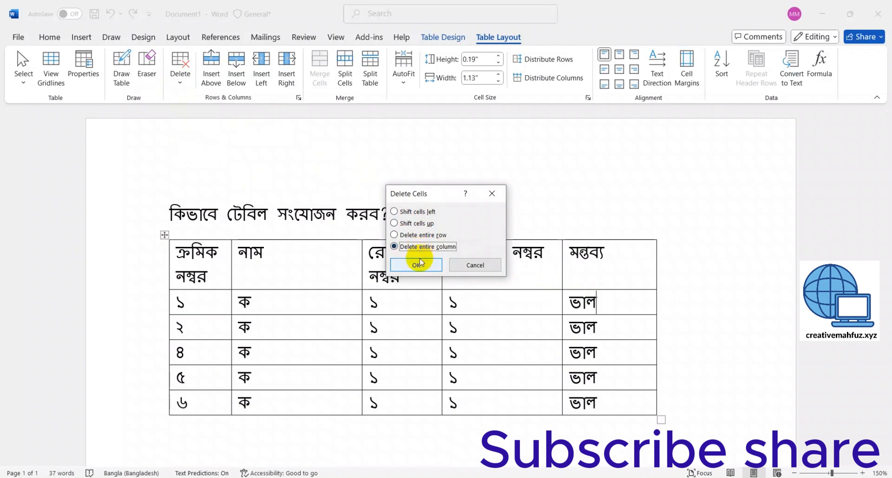
click(418, 264)
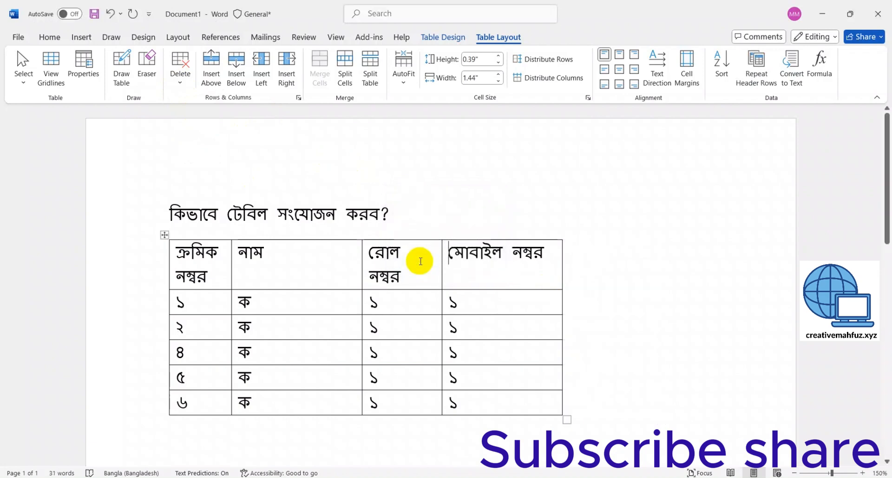
key(ctrl+z)
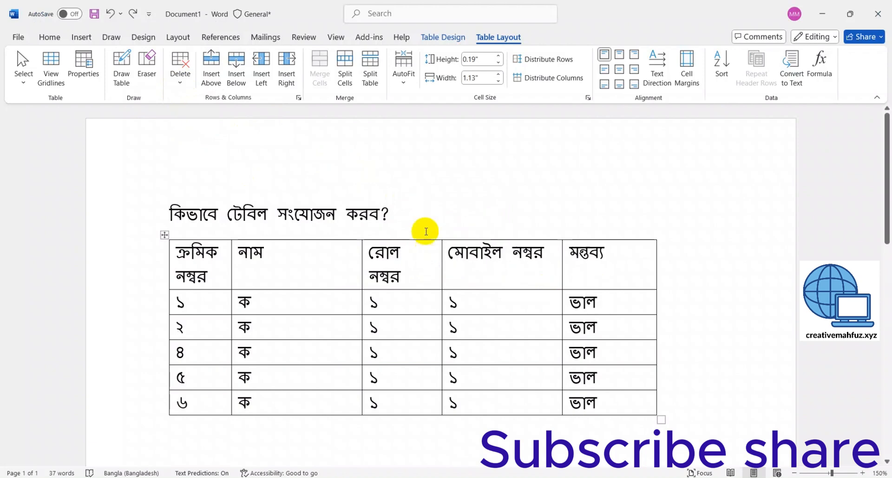
Delete the whole table, undo the deletion, and return to the table layout tools from the নাম heading cell
click(180, 89)
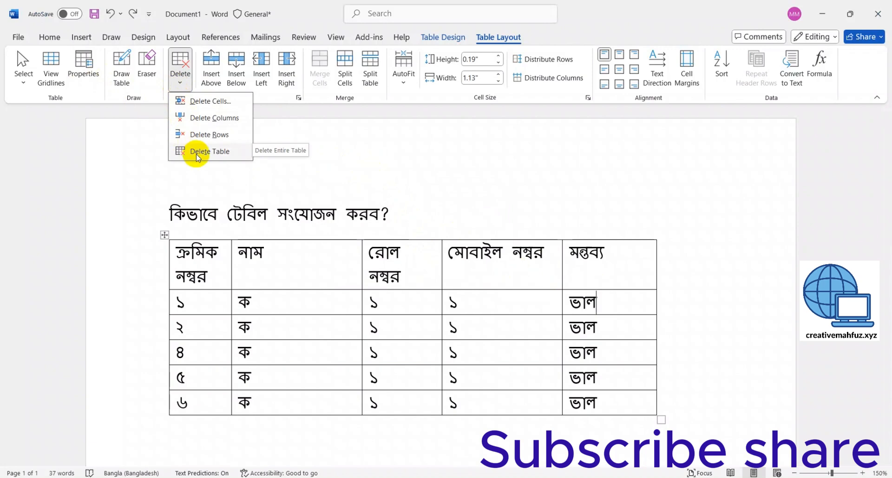
click(534, 303)
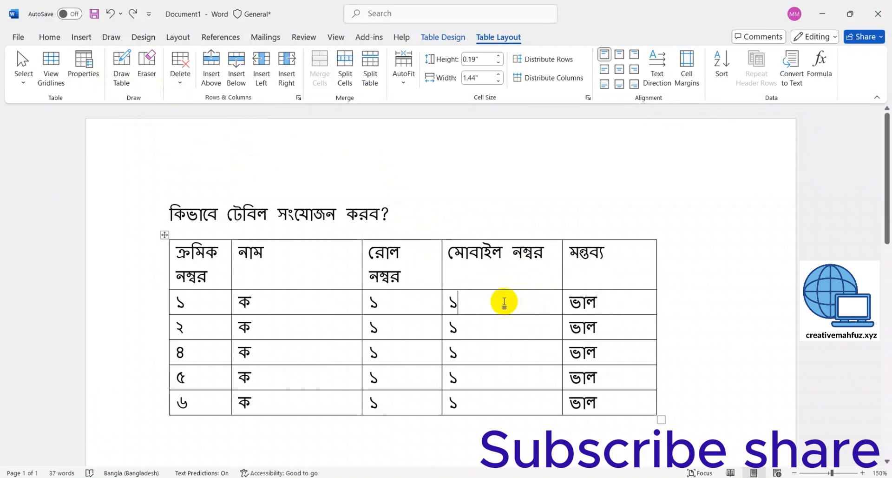
click(180, 85)
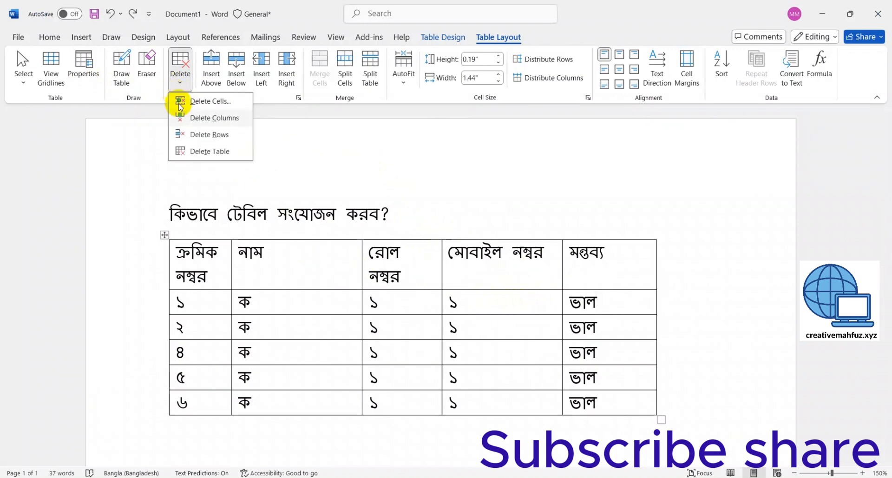
click(202, 152)
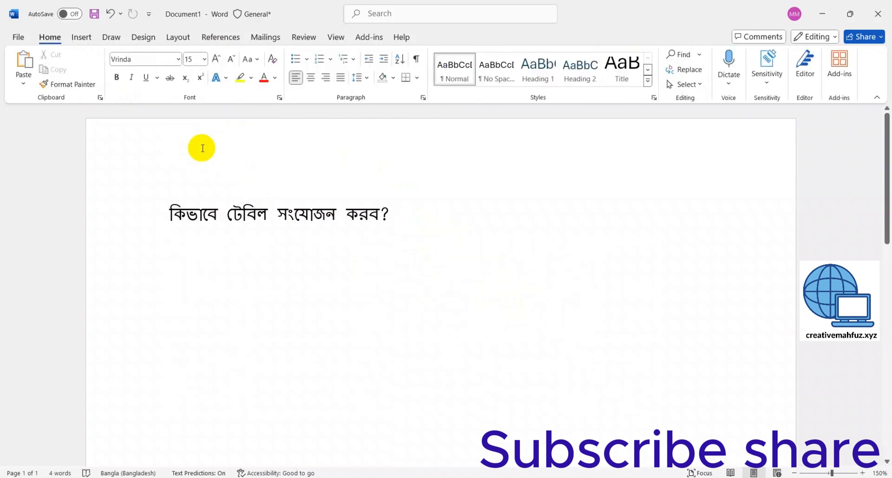
key(ctrl+z)
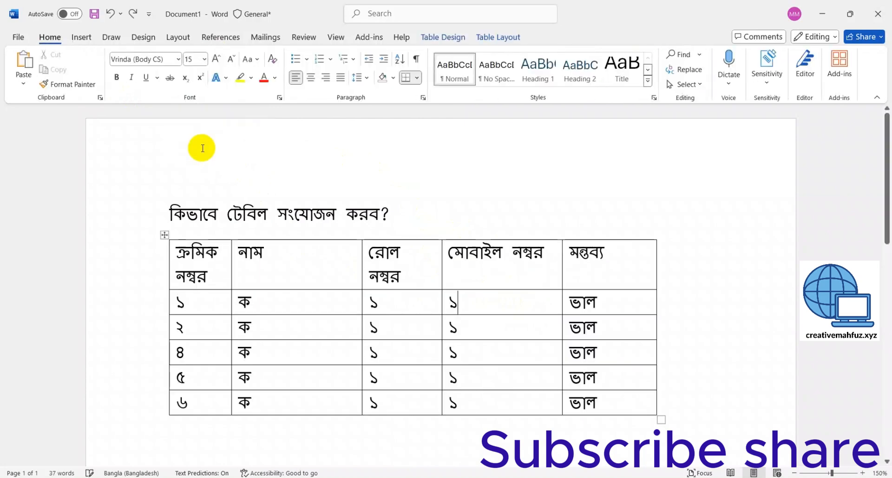
click(296, 273)
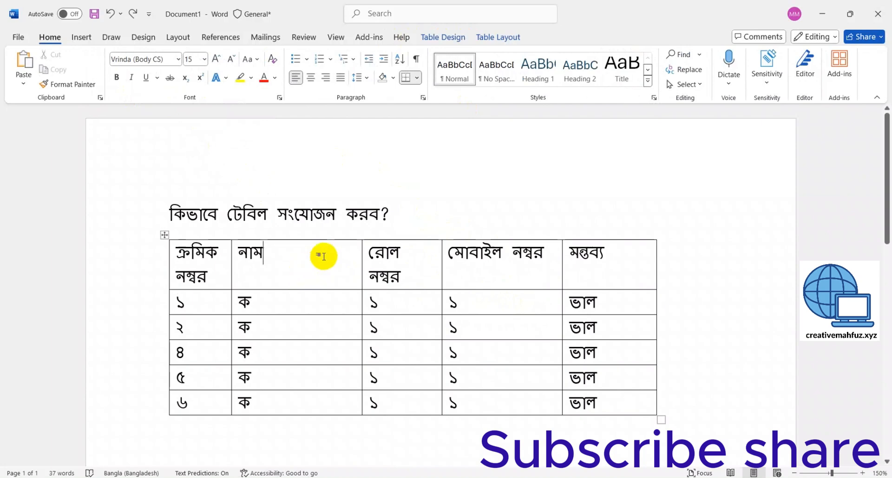
click(488, 36)
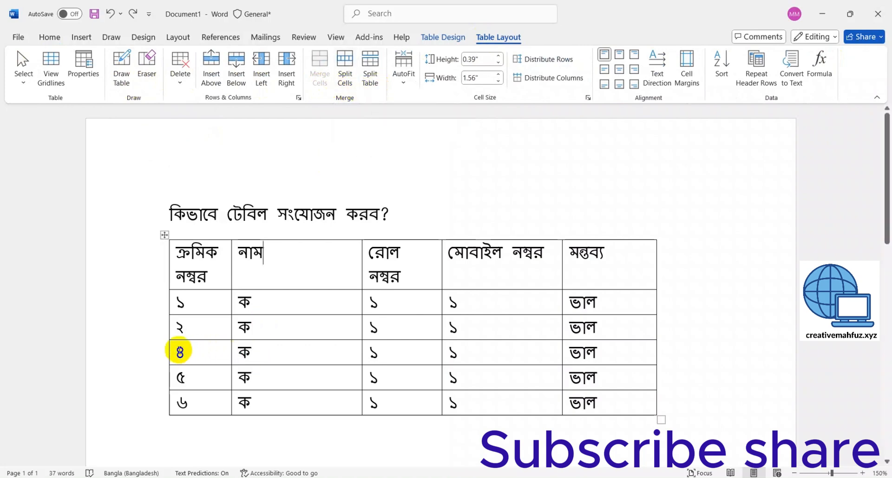
Split the table above the ৪ row so the ৪, ৫ and ৬ rows form a separate table
click(188, 356)
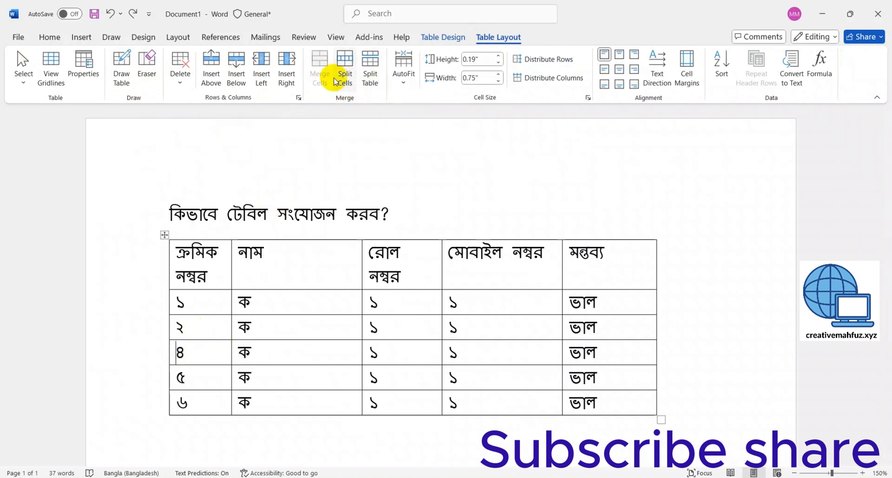
click(365, 75)
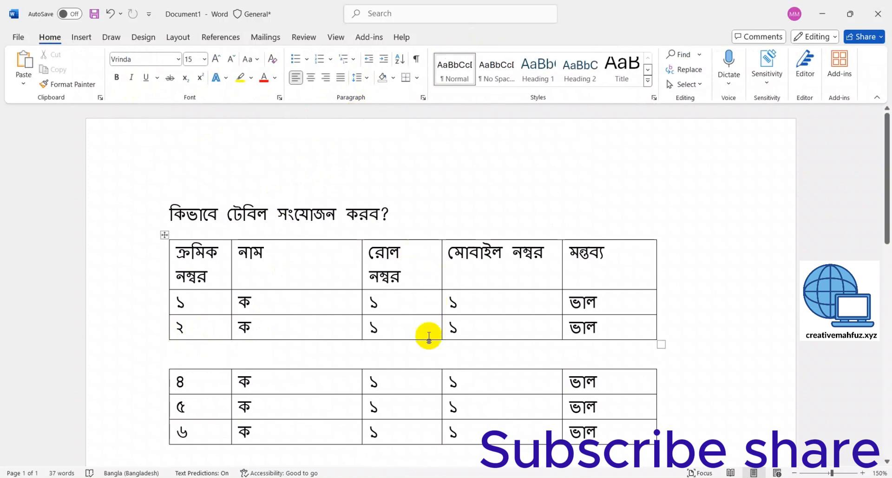
scroll(428, 335, down, 1)
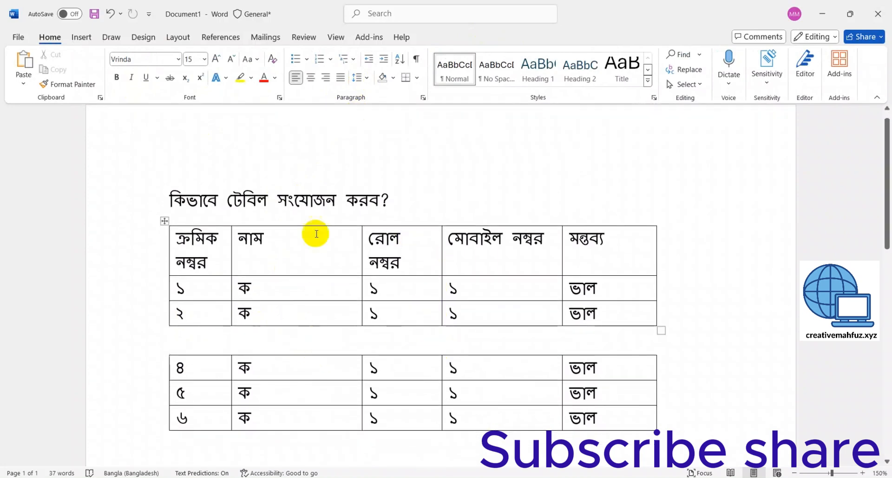
click(628, 364)
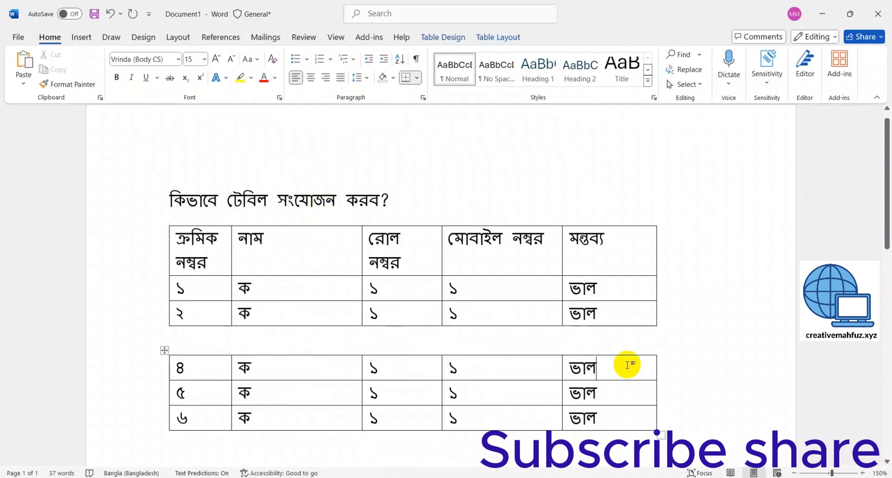
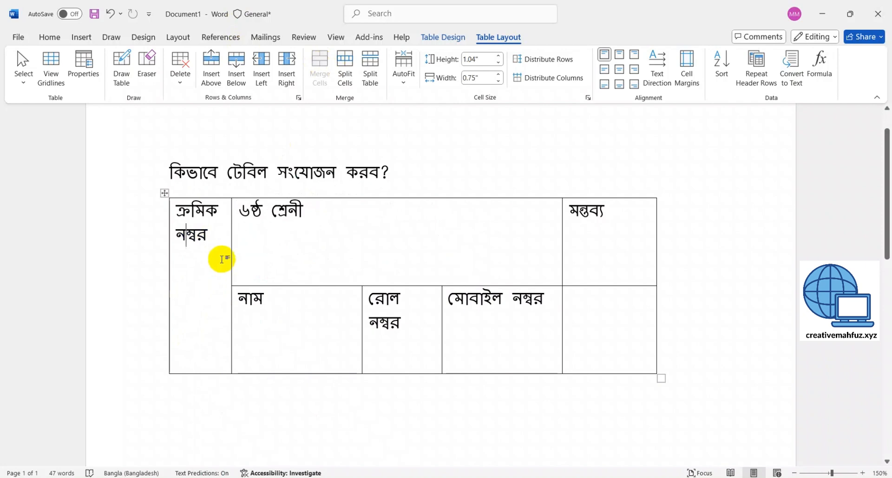
Merge the মন্তব্য heading cell with the empty cell below it
shift+click(202, 233)
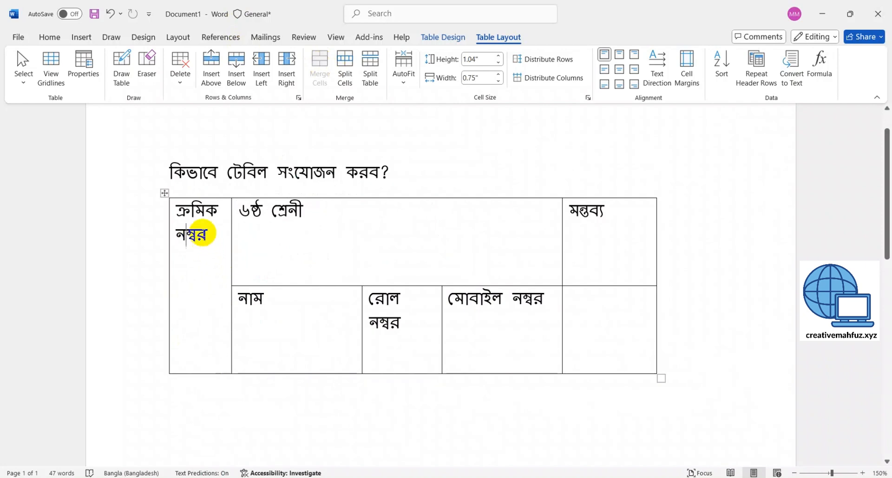
drag(618, 323, 613, 243)
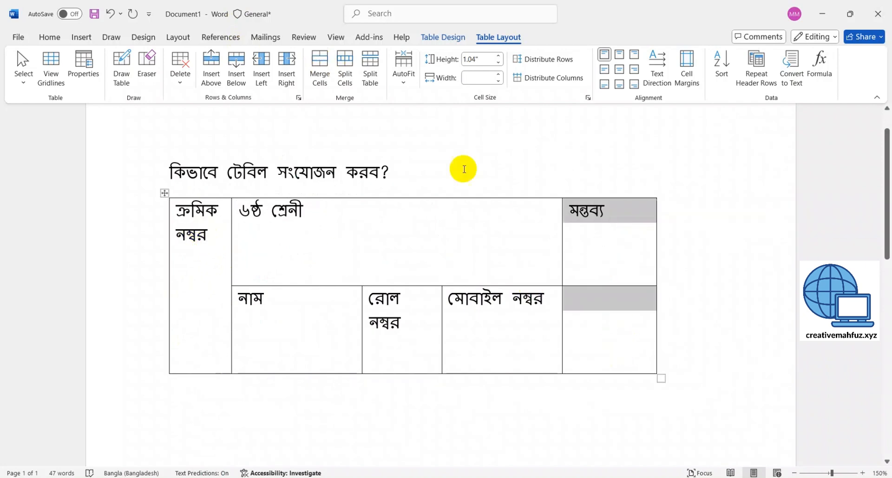
click(325, 73)
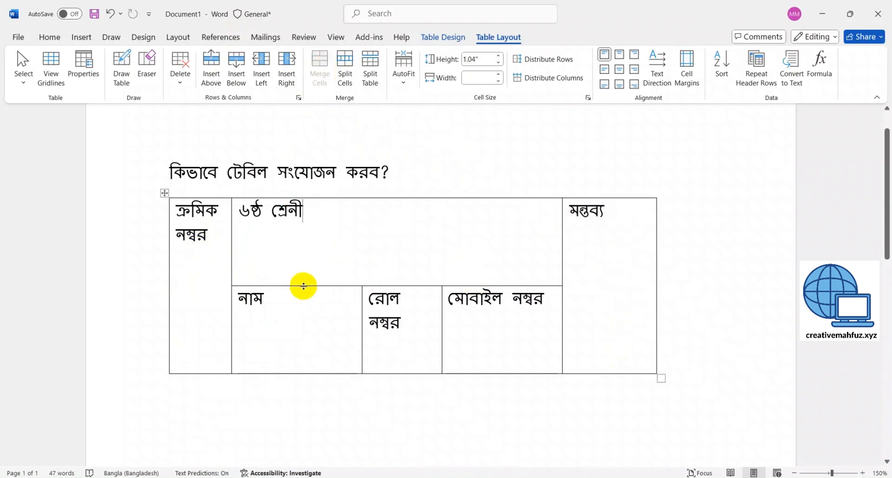
Shrink both heading rows to fit their text, and widen the whole table past the right page margin
drag(301, 285, 303, 216)
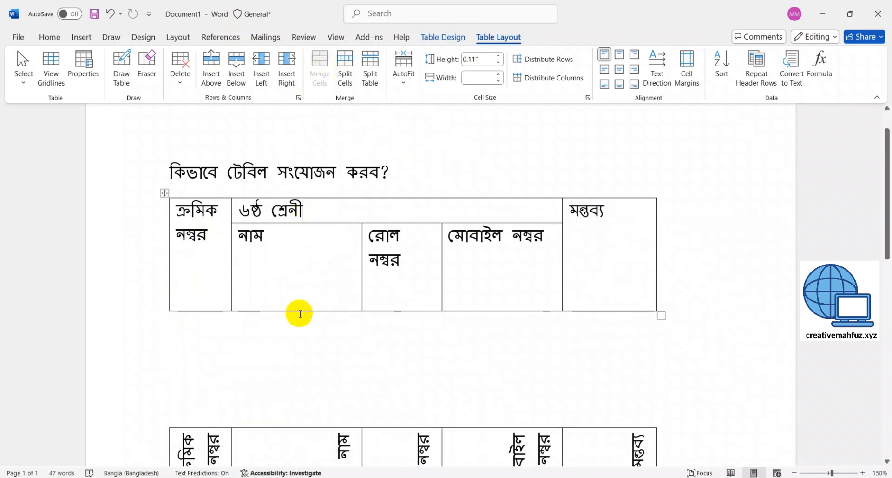
drag(299, 310, 308, 249)
click(610, 237)
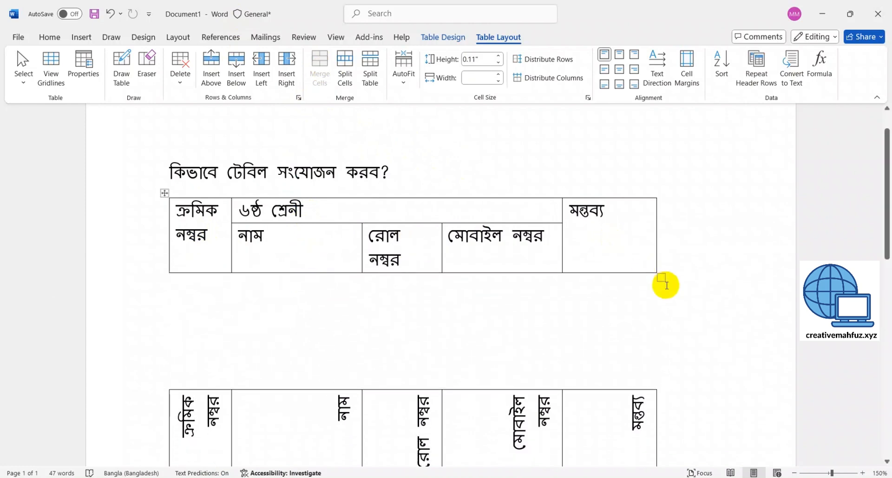
drag(665, 277, 733, 274)
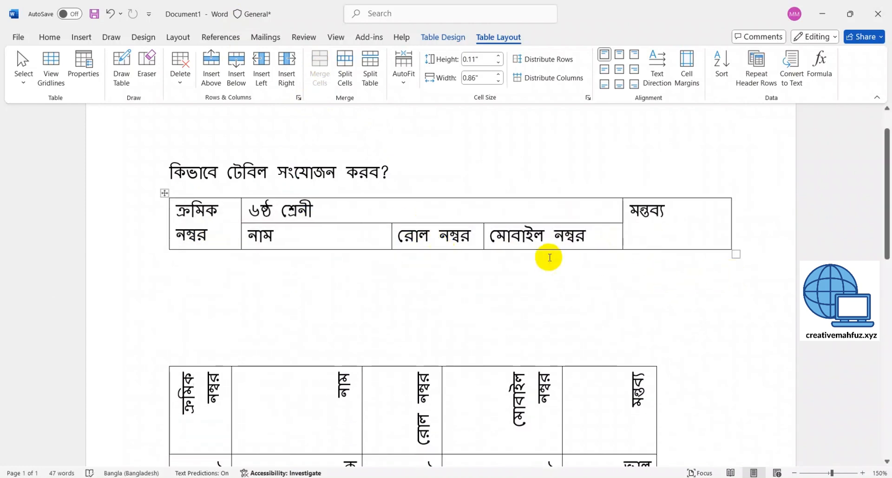
Add one empty row at the end of the heading table
key(Tab)
key(Tab)
key(Tab)
key(Tab)
key(Tab)
key(Tab)
key(Tab)
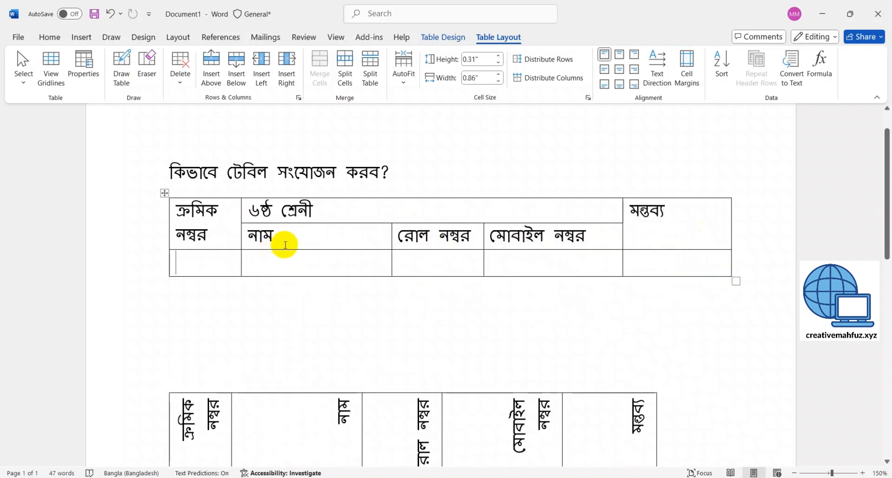
Center the ৬ষ্ঠ শ্রেনী heading horizontally within its merged cell
click(292, 209)
key(ctrl+e)
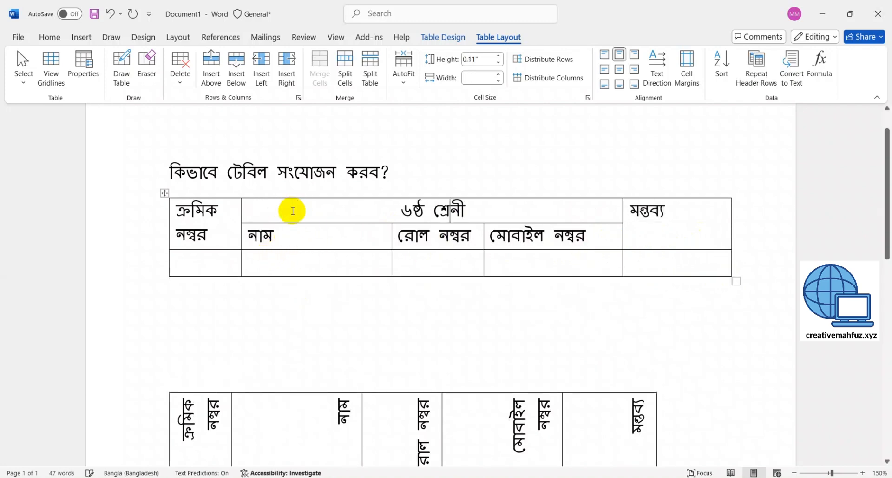
drag(236, 225, 633, 242)
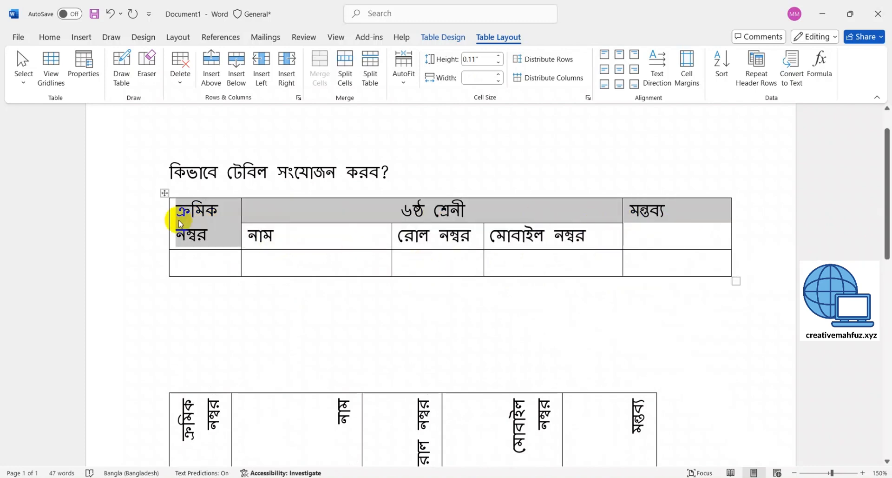
click(234, 241)
Copy the five data rows of the lower table into the upper table, starting at its empty row's first cell
scroll(262, 316, down, 1)
scroll(263, 316, down, 5)
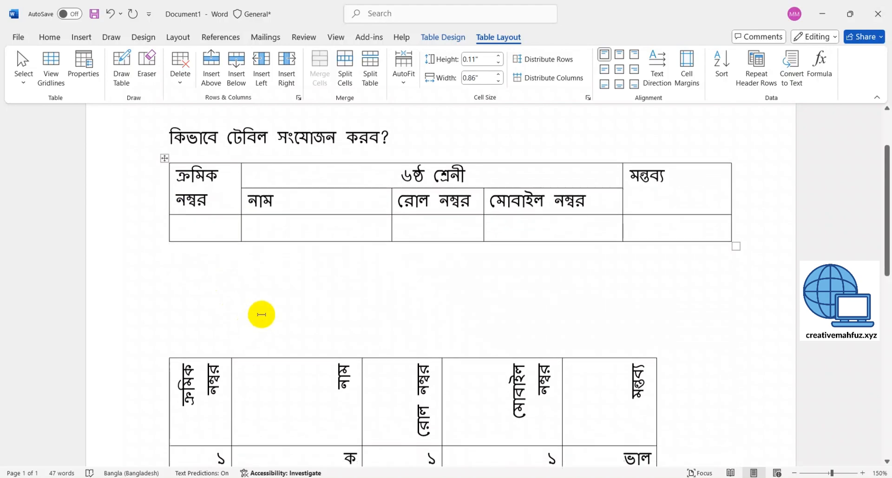
drag(219, 310, 612, 409)
key(ctrl+c)
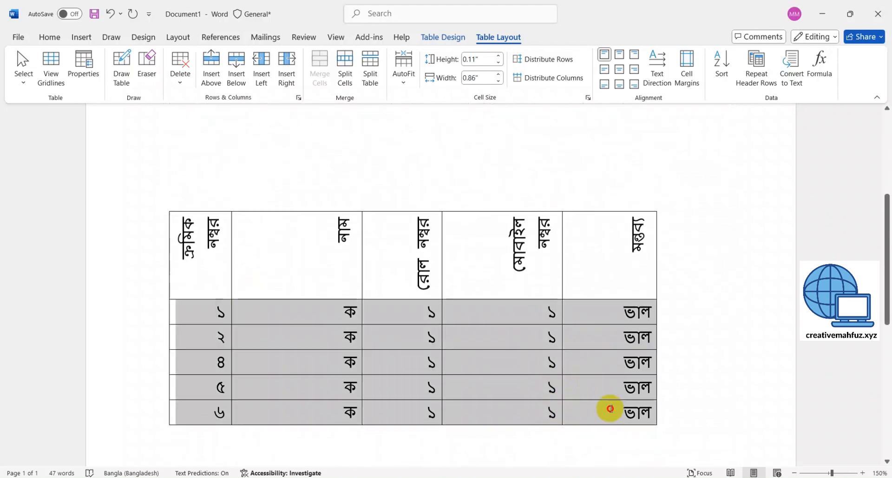
scroll(265, 175, up, 3)
click(187, 193)
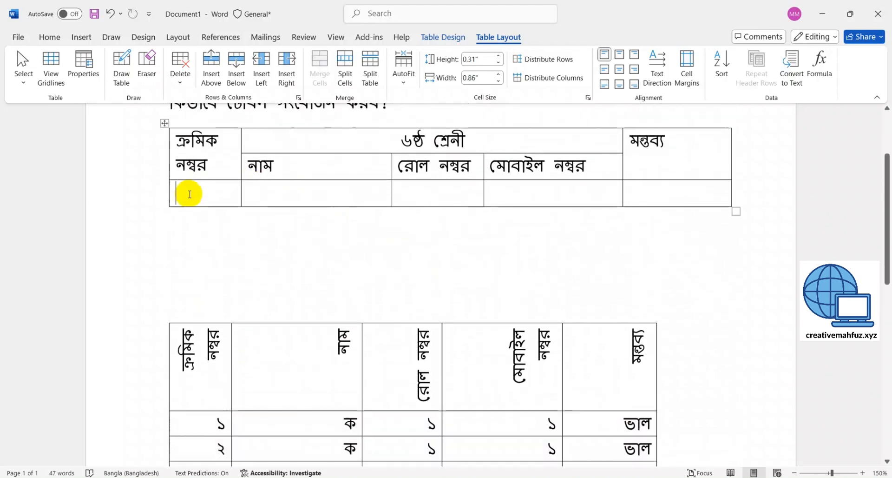
key(ctrl+v)
click(343, 202)
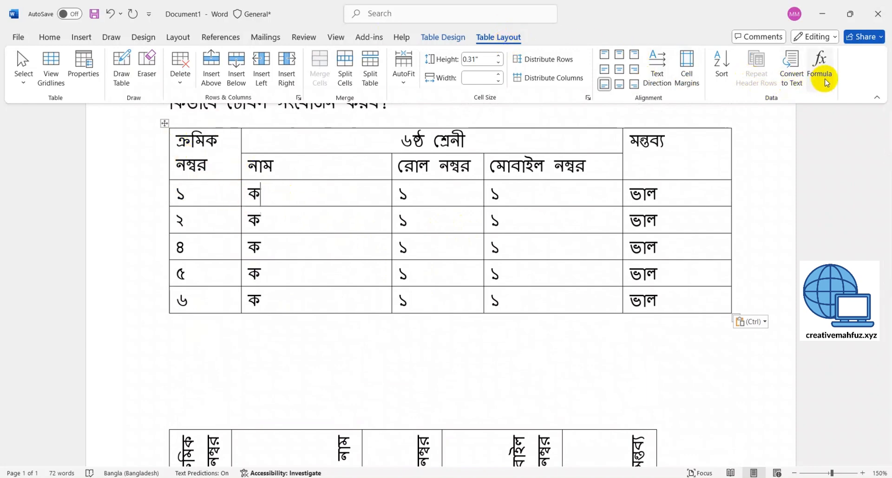
Select the whole upper table and apply the blue banded style from the second row of Grid Tables
scroll(229, 169, up, 1)
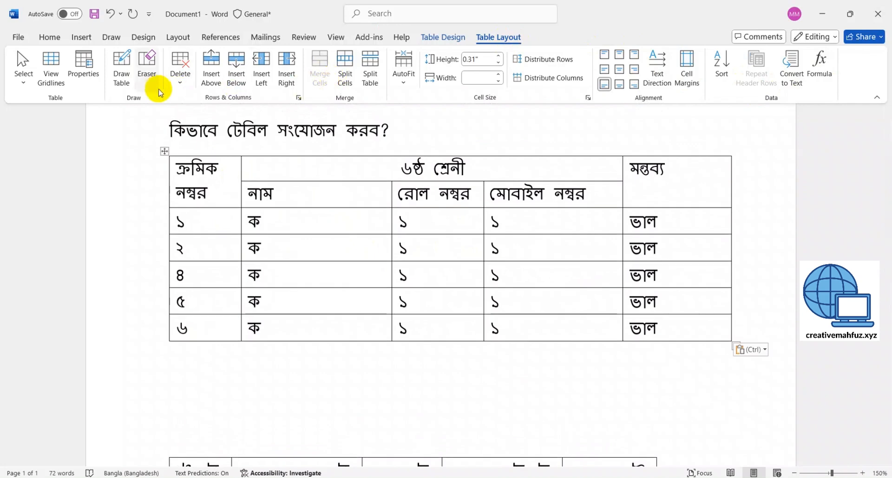
click(439, 37)
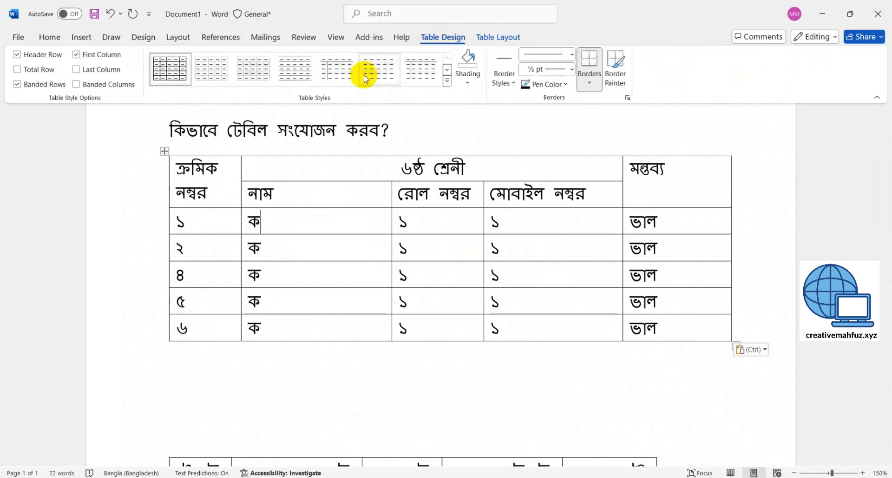
click(165, 151)
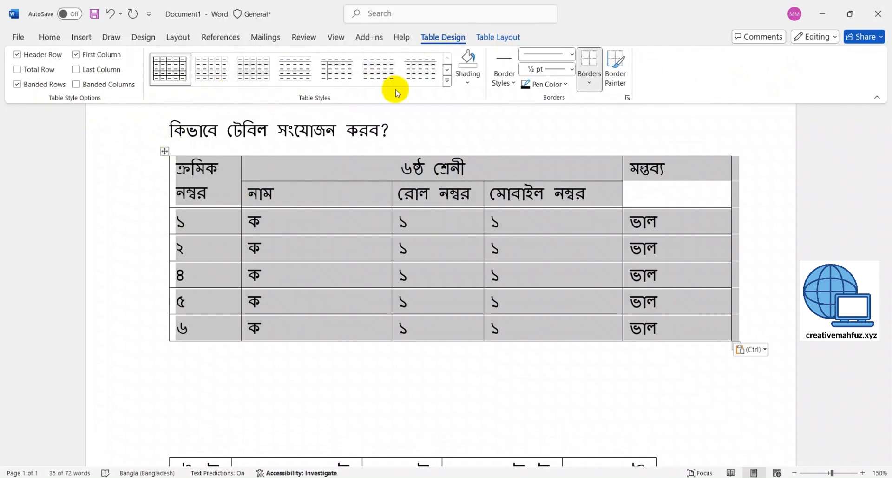
click(447, 83)
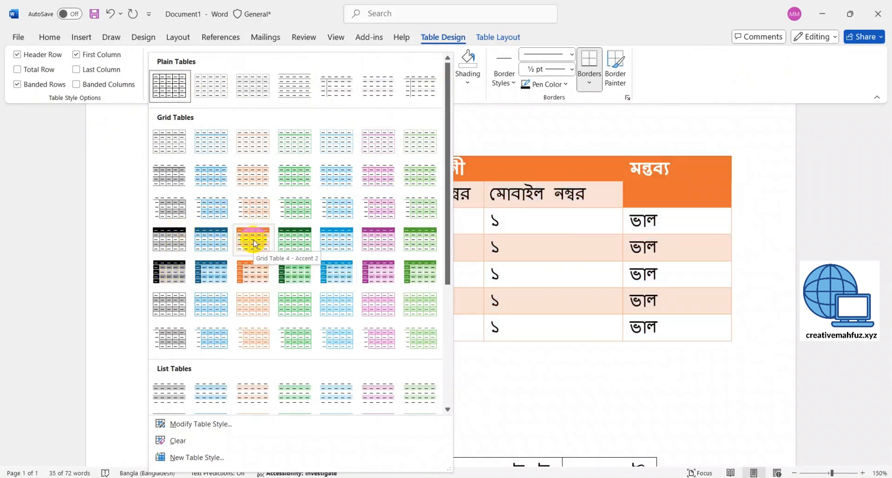
click(223, 183)
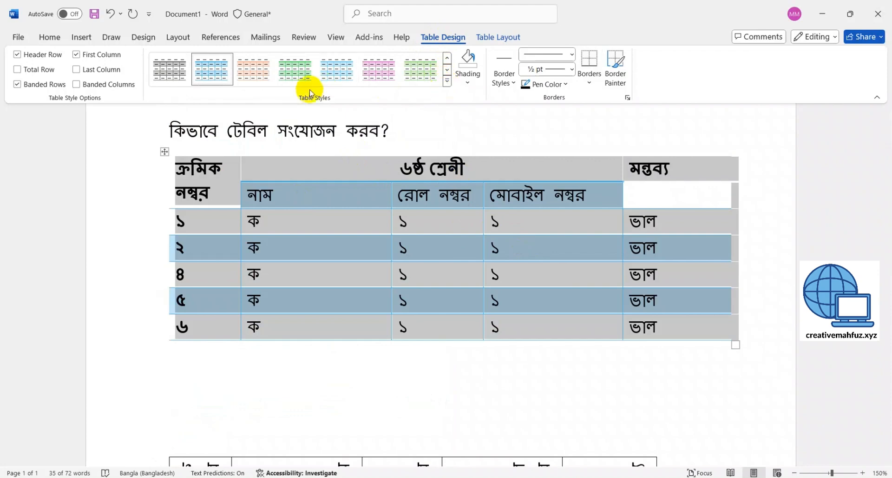
Switch the table to the lighter blue banded style in the same Grid Tables row, and clear the table style
click(448, 81)
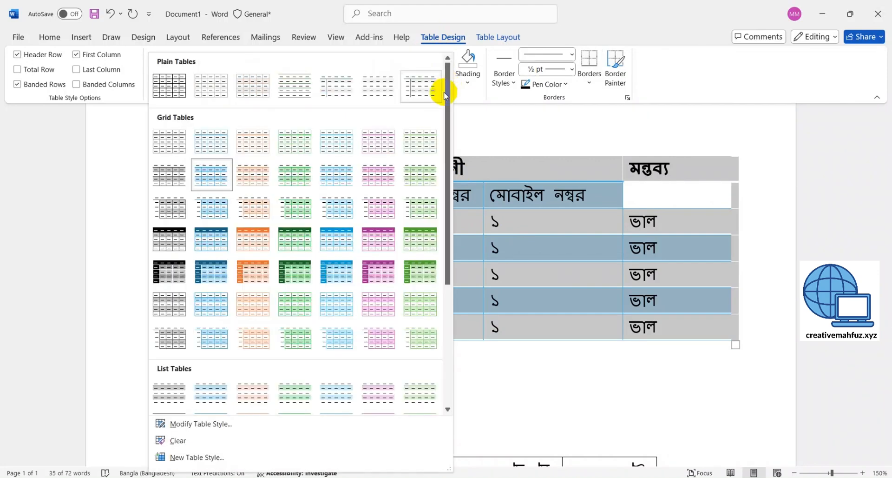
click(330, 178)
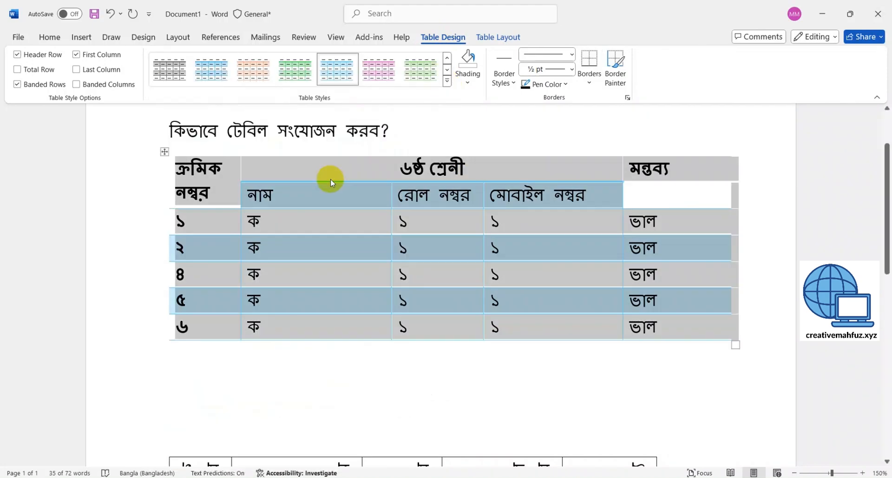
click(447, 83)
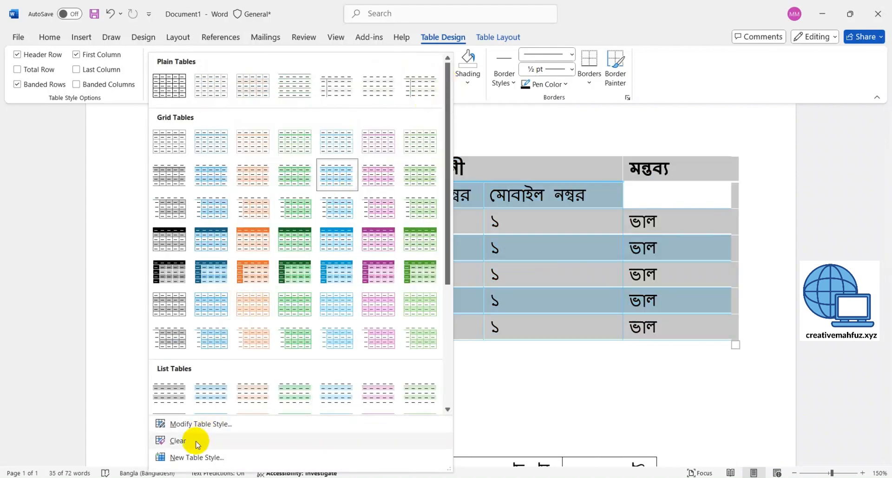
click(197, 444)
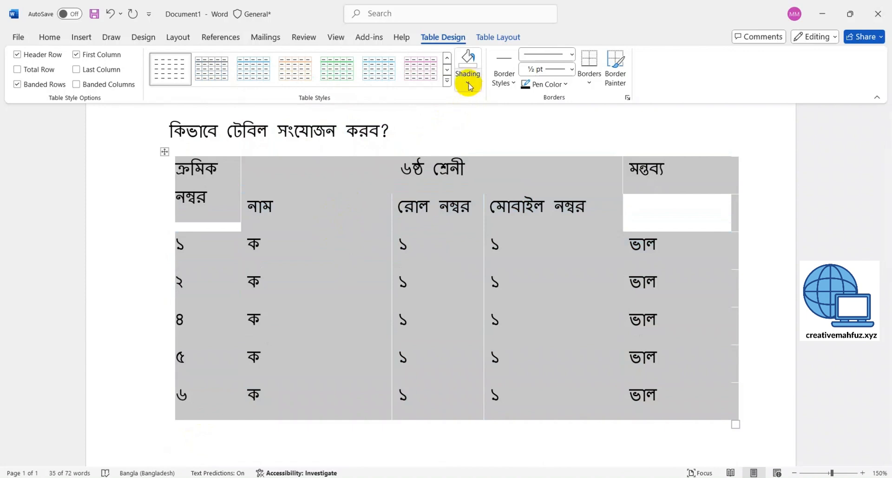
Paint the border beneath ৬ষ্ঠ শ্রেনী above নাম and রোল নম্বর with the solid black 1 ½ pt style, and undo the last painted segment
click(514, 84)
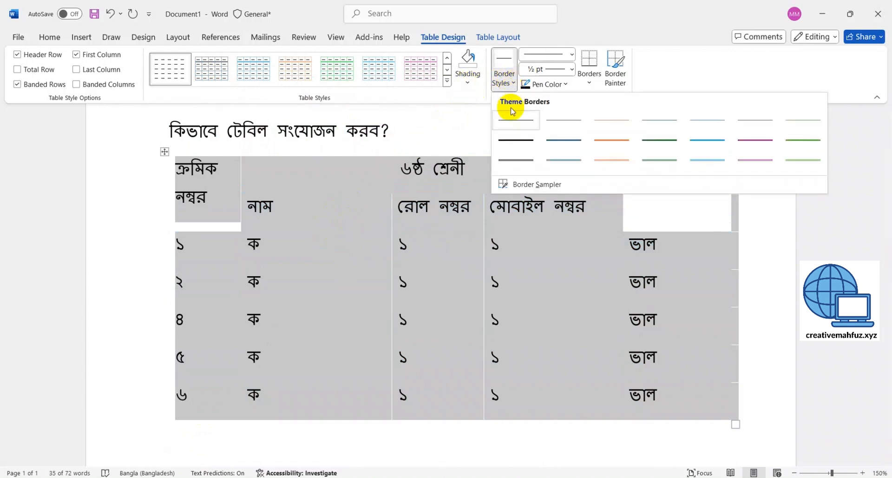
click(518, 165)
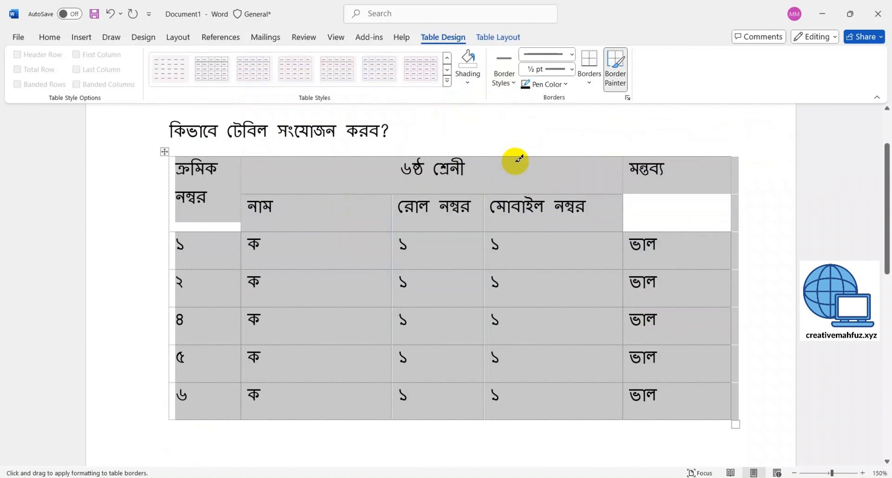
click(507, 87)
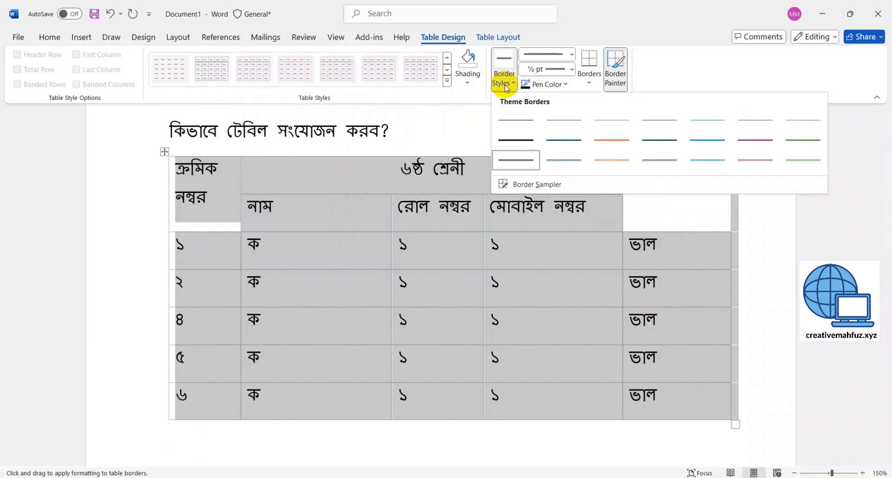
click(525, 144)
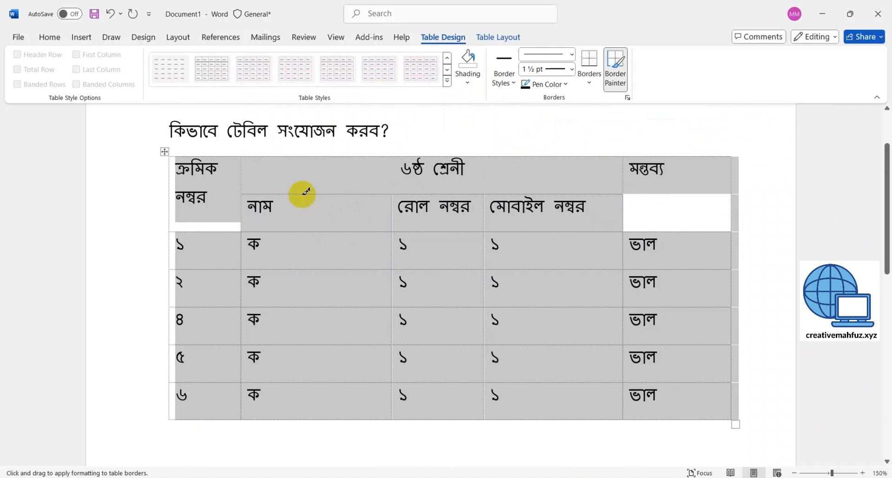
mouse_move(306, 191)
mouse_down()
mouse_move(667, 189)
mouse_move(598, 205)
mouse_move(434, 183)
mouse_up()
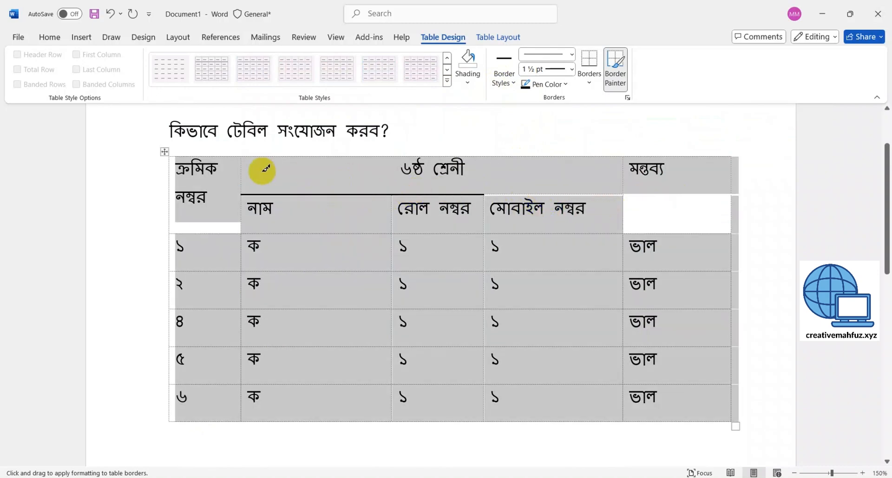
drag(266, 169, 183, 168)
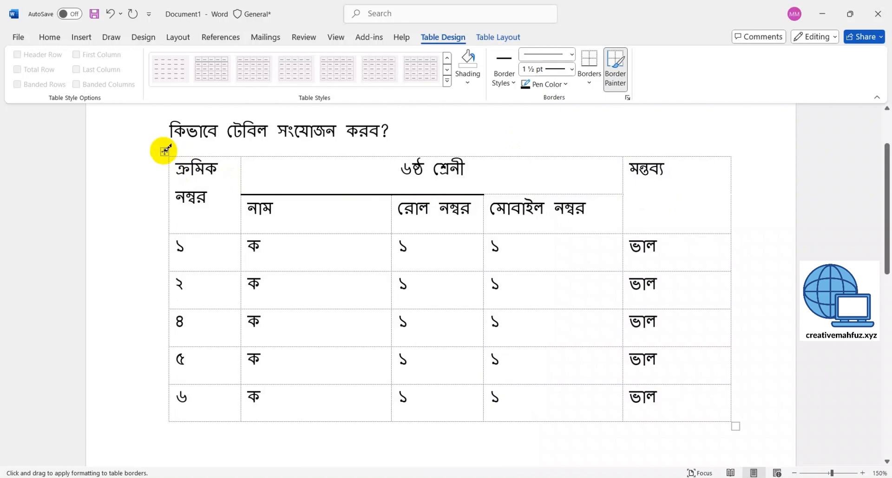
key(ctrl+z)
Choose the thin solid black ½ pt border style and paint the table's top and left outer borders
click(165, 152)
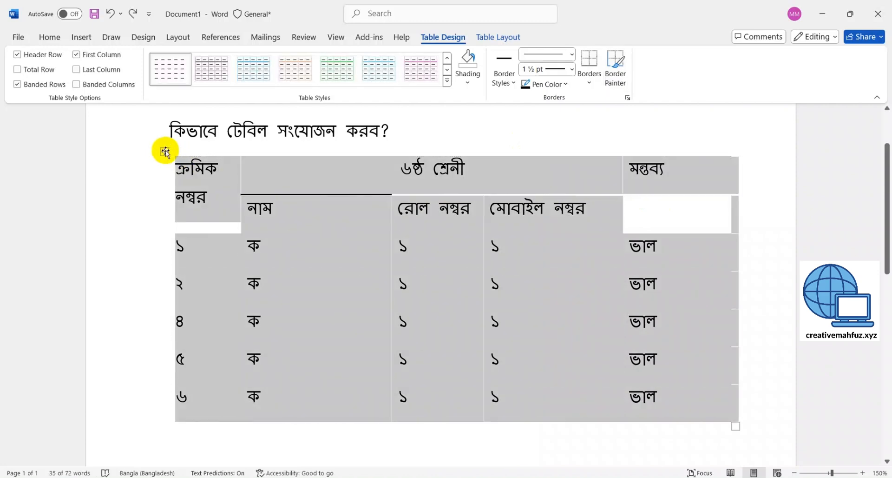
click(507, 83)
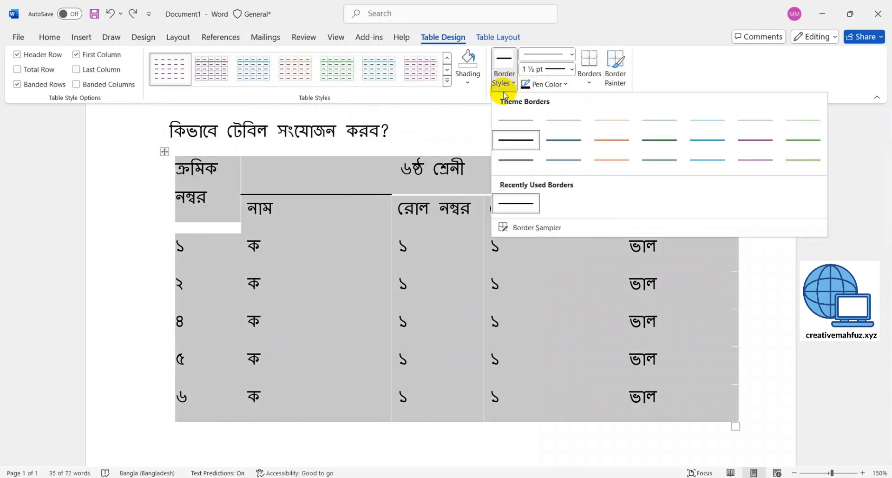
click(516, 119)
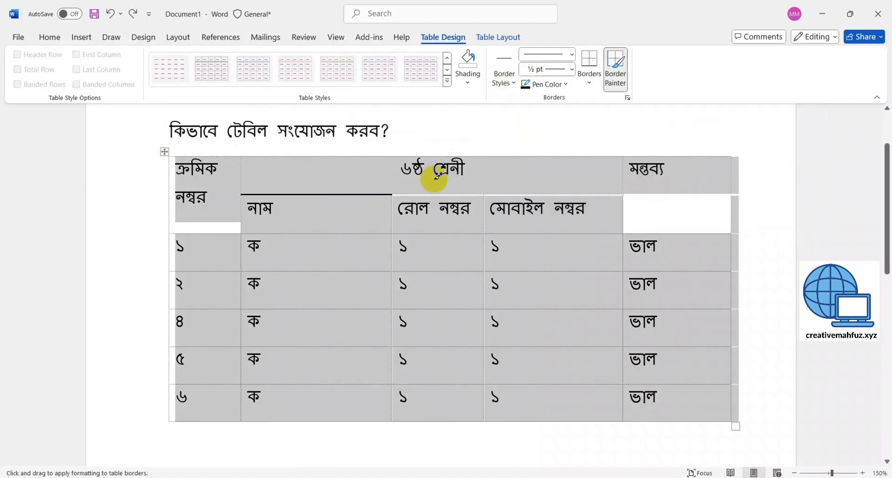
click(488, 164)
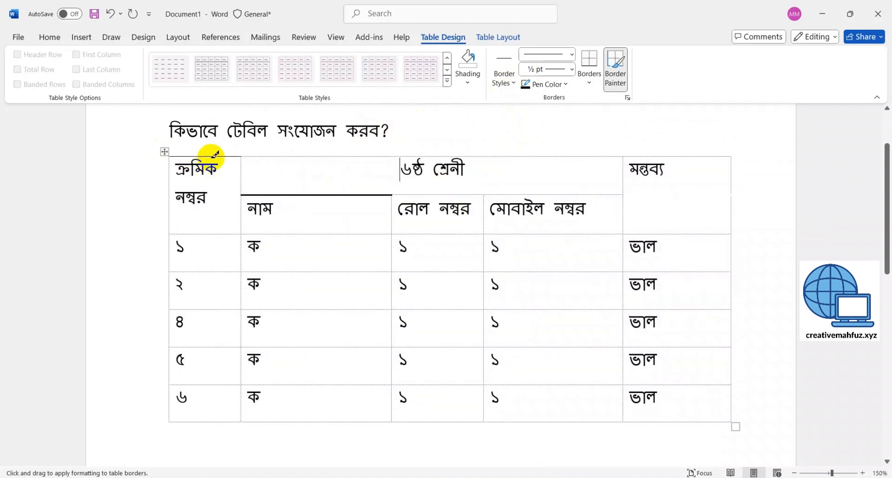
drag(207, 156, 730, 157)
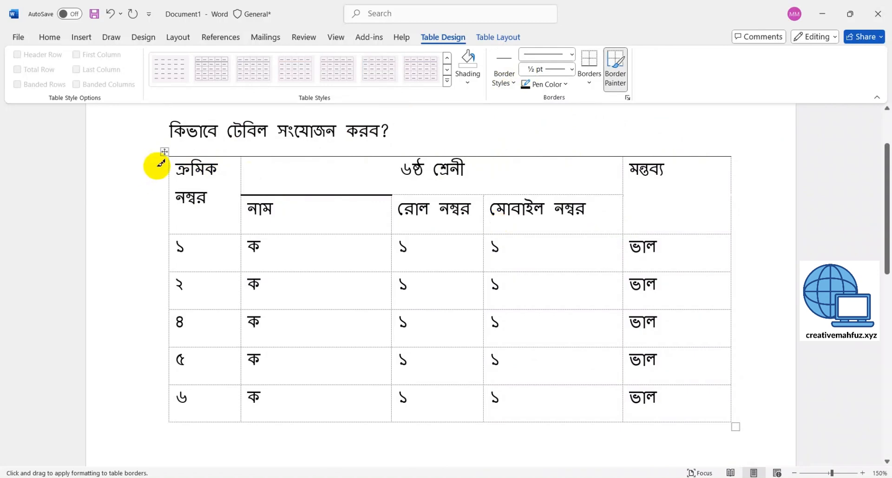
drag(170, 156, 173, 398)
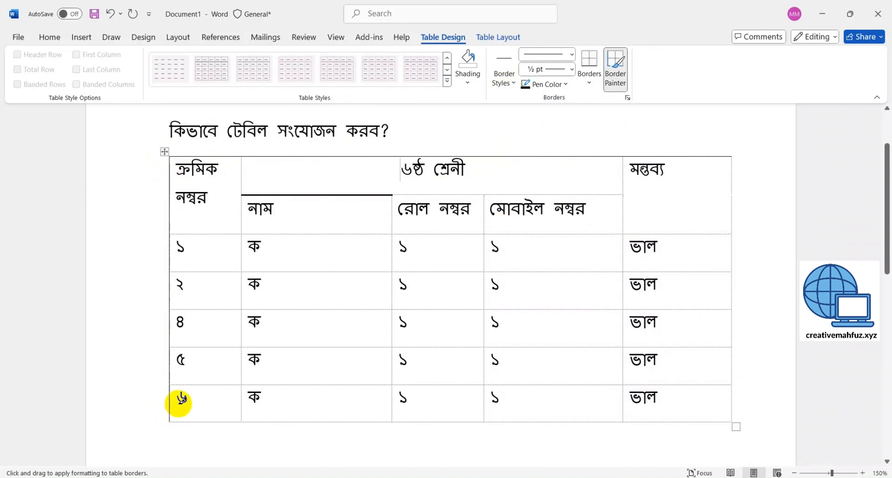
Paint the vertical borders on both sides of the নাম column with the same ½ pt line, and stop border painting
drag(242, 158, 241, 420)
mouse_move(393, 194)
mouse_down()
mouse_move(398, 425)
mouse_move(399, 414)
mouse_up()
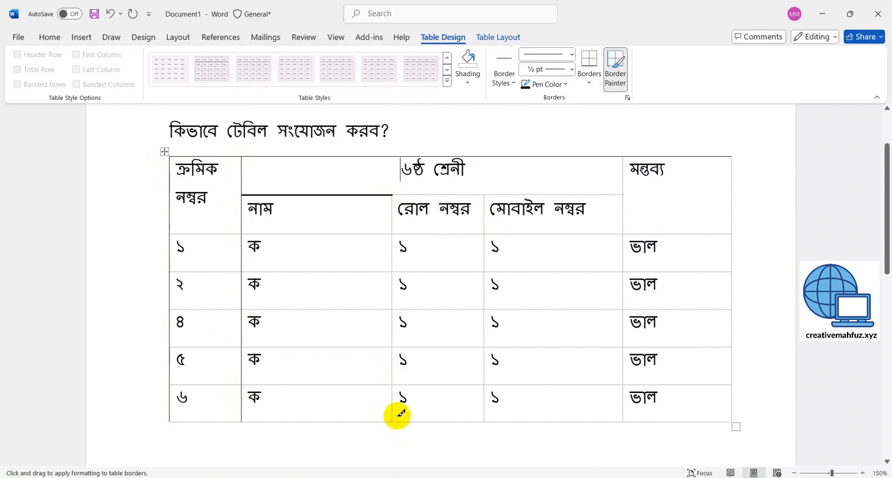
drag(390, 194, 392, 421)
key(Escape)
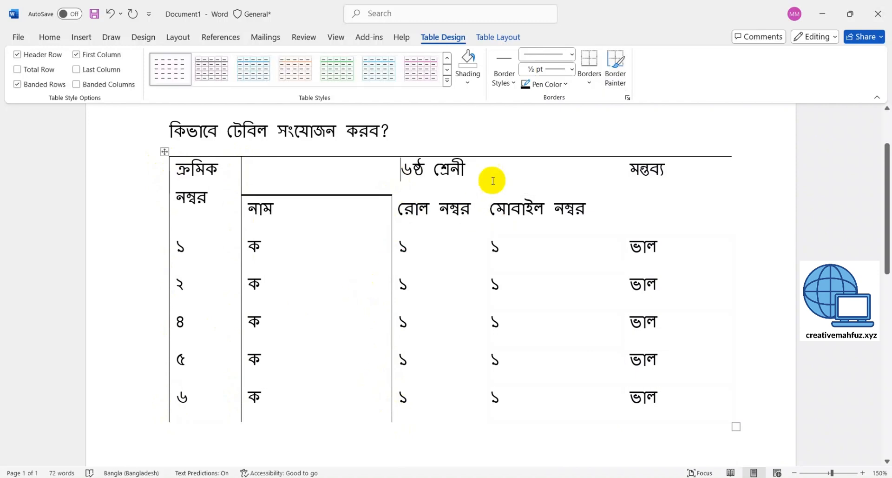
Select the whole table and apply All Borders to every cell
click(165, 152)
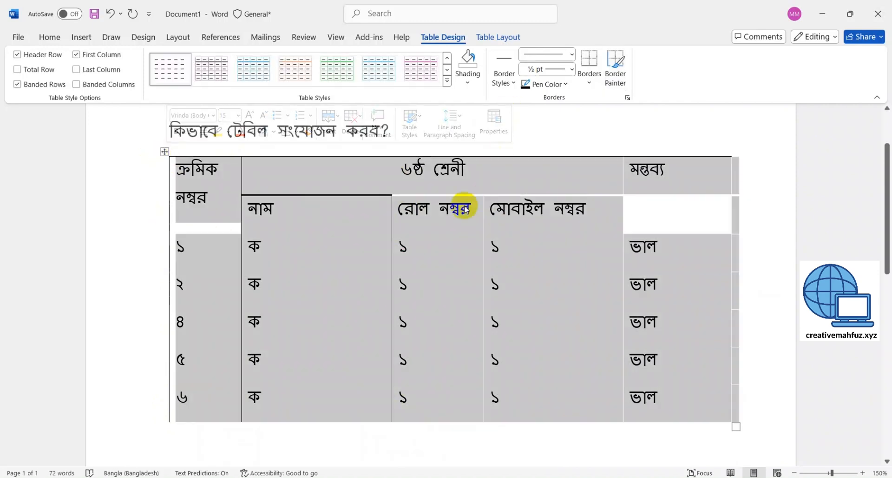
click(592, 85)
click(619, 181)
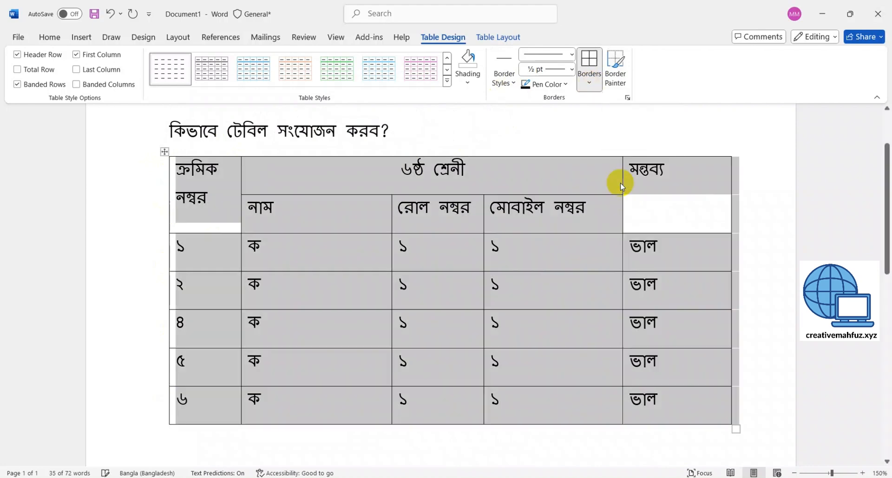
click(526, 207)
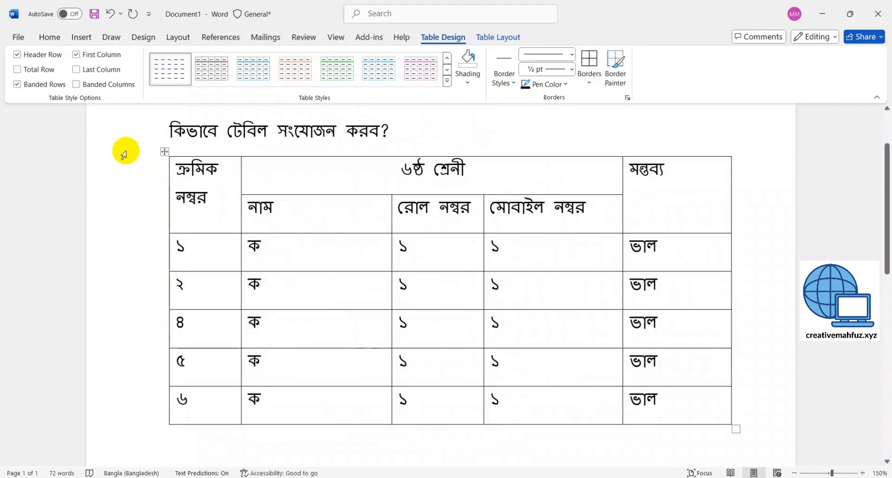
Select the whole table and remove all of its borders by switching off All Borders
click(164, 151)
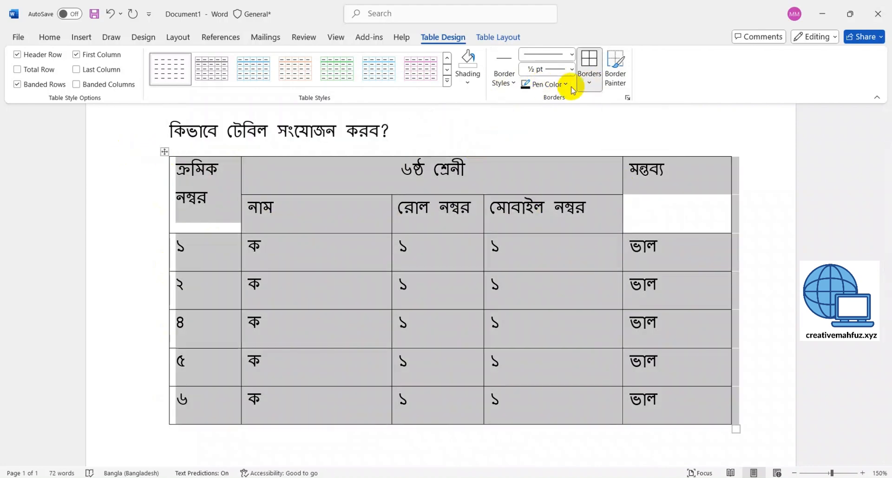
click(589, 83)
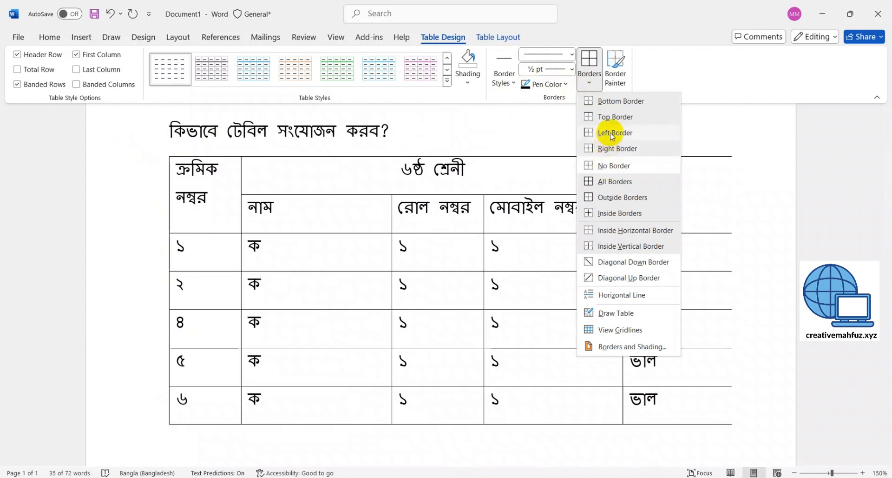
click(605, 181)
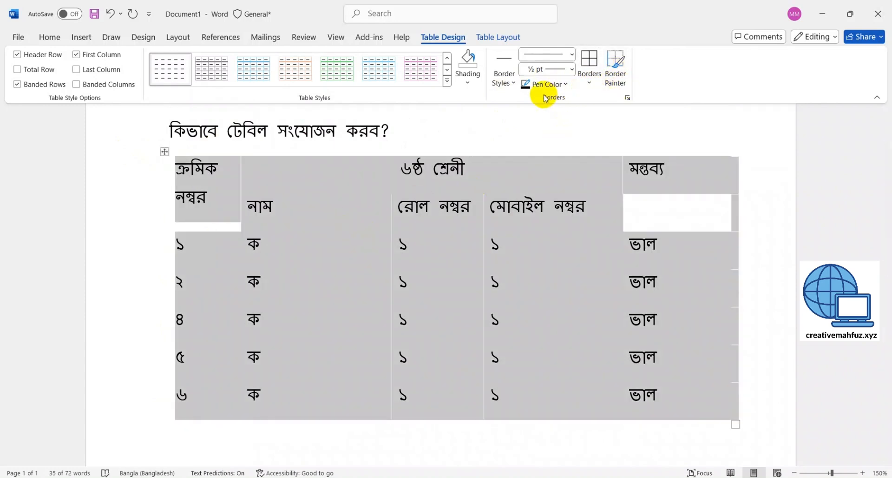
click(559, 87)
click(558, 88)
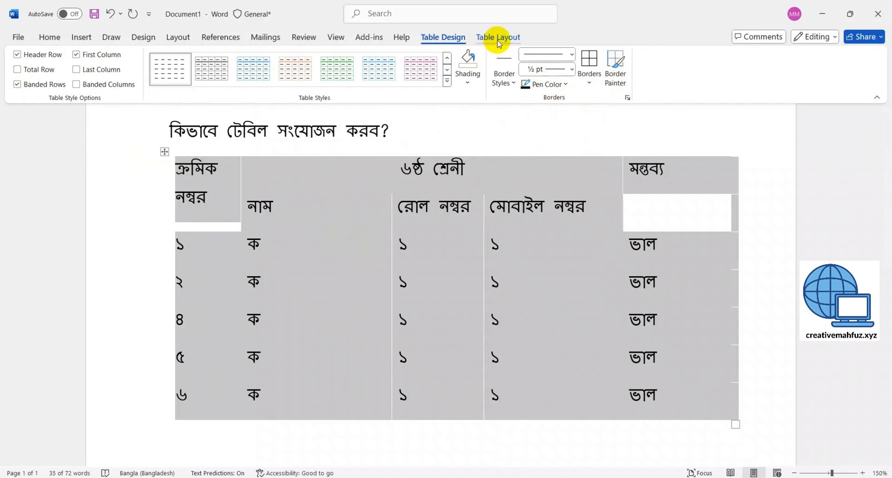
click(468, 83)
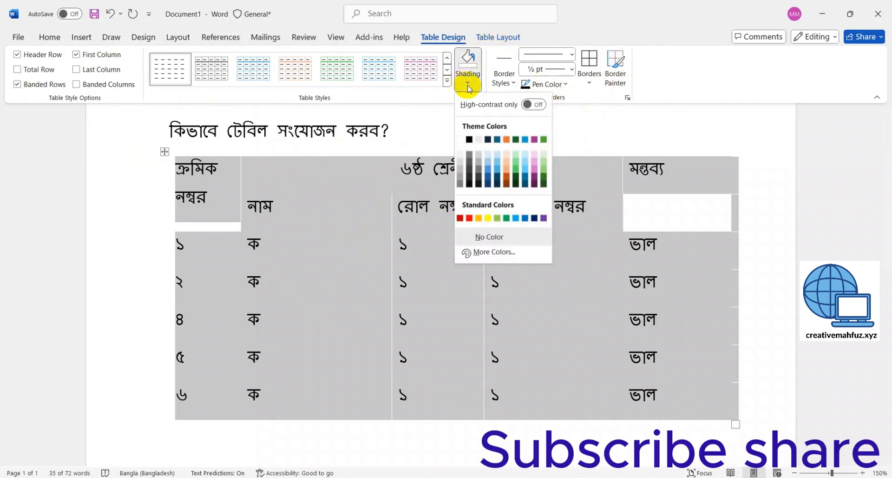
click(468, 85)
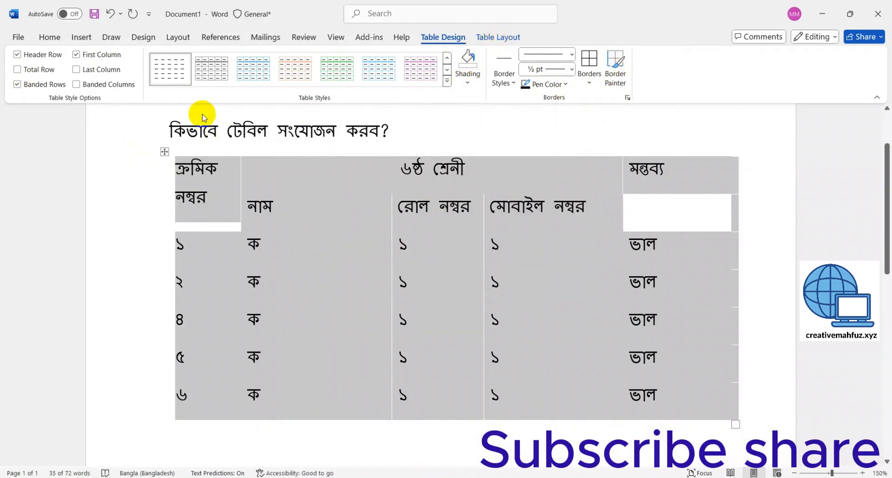
Reselect the whole table and open its Table Options for cell margins and spacing from Table Properties
click(494, 37)
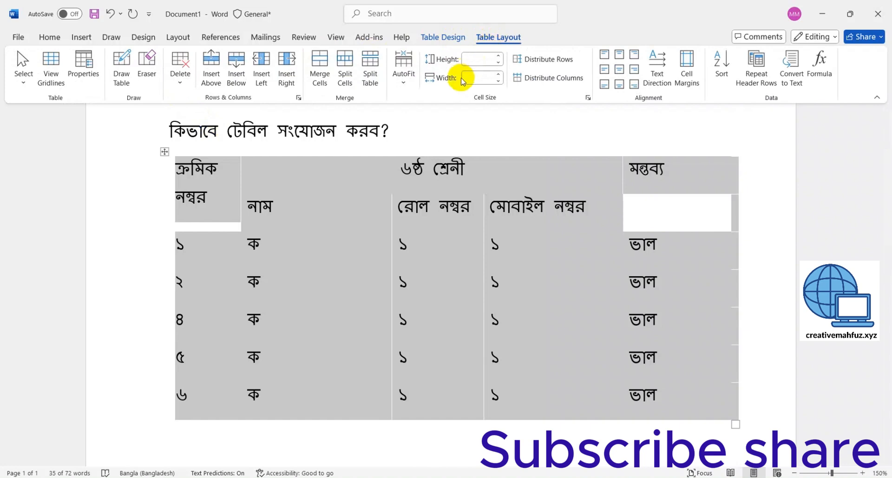
click(233, 239)
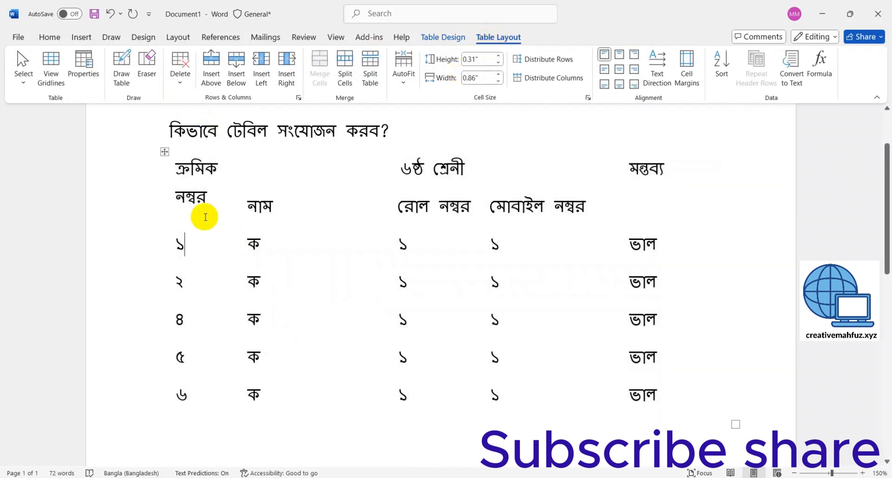
click(163, 152)
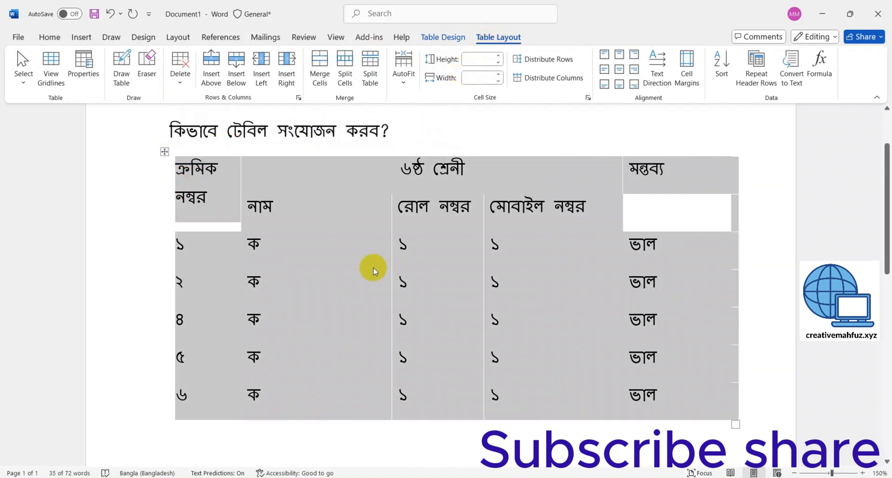
right_click(335, 291)
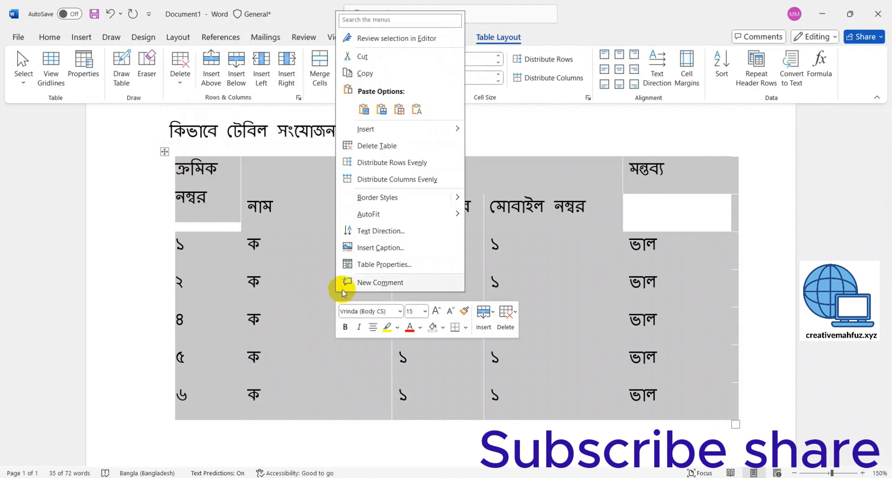
click(379, 264)
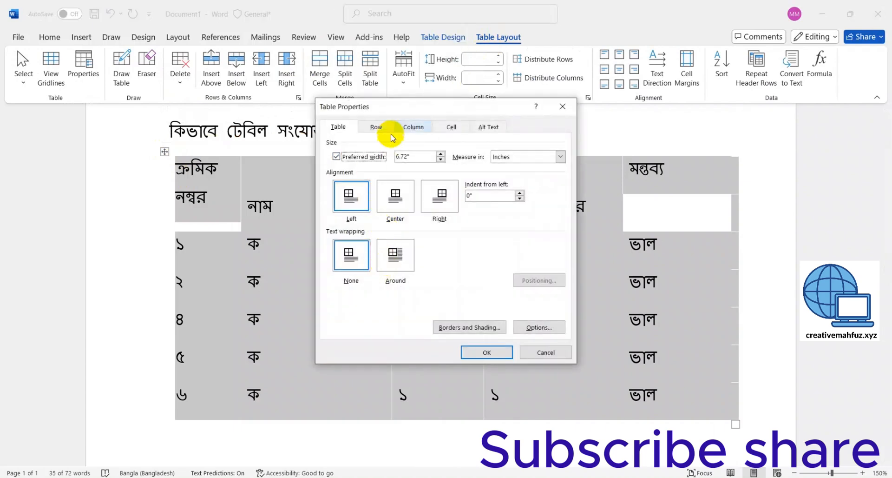
click(535, 326)
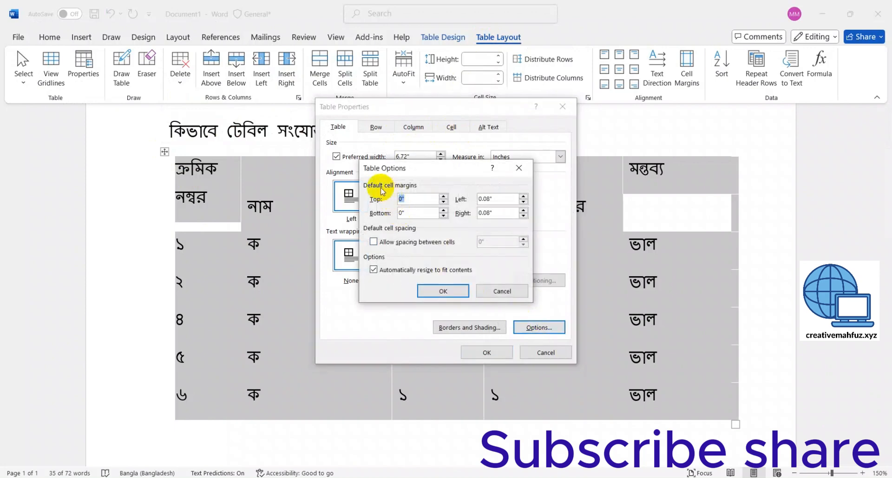